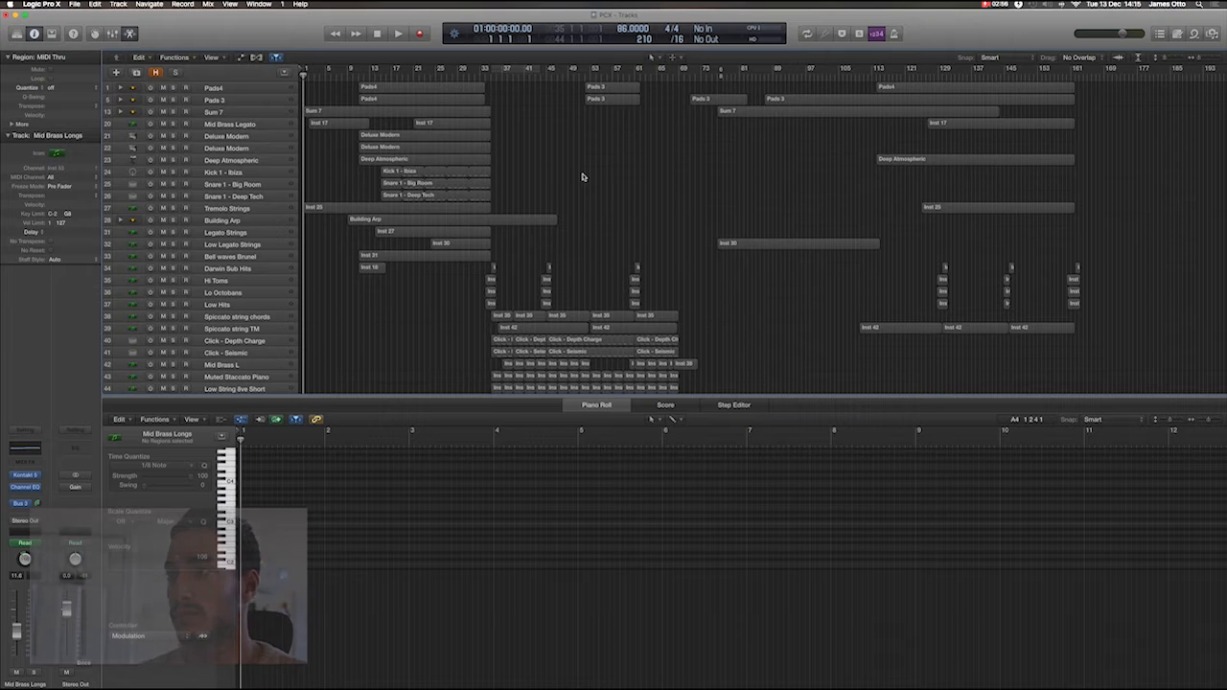
Play the project from the beginning and display the notes and modulation of the first Mid Brass Legato region in the Piano Roll.
key(space)
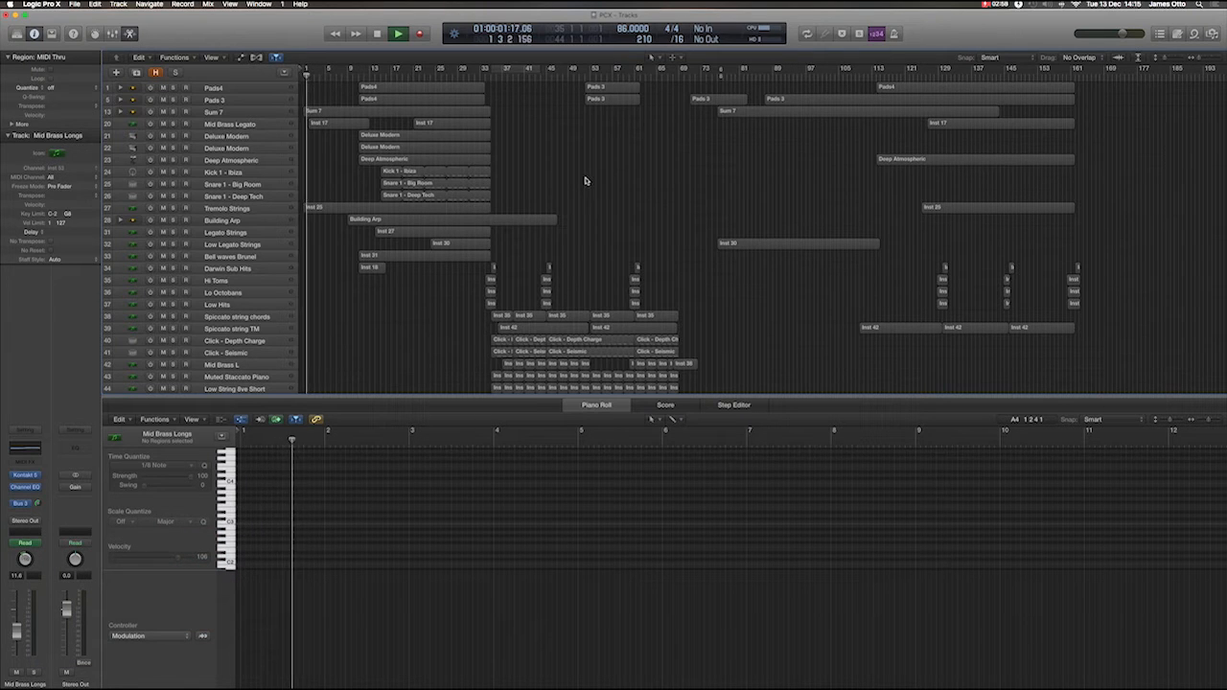
click(341, 123)
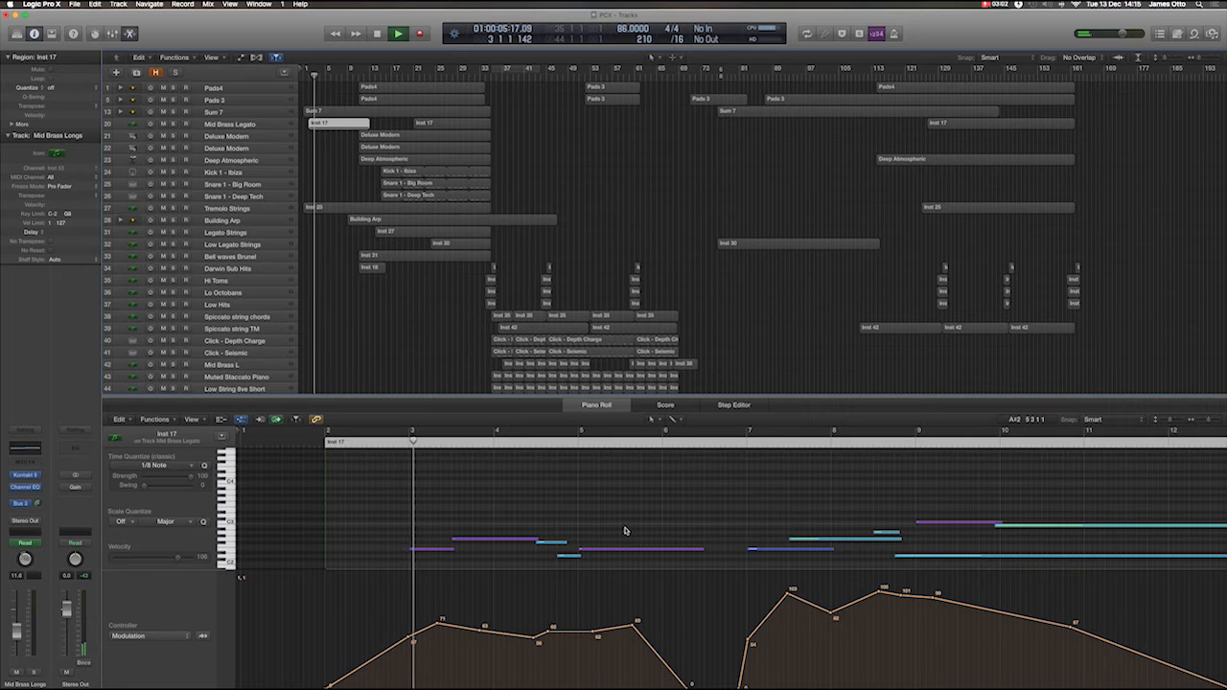
scroll(709, 518, down, 4)
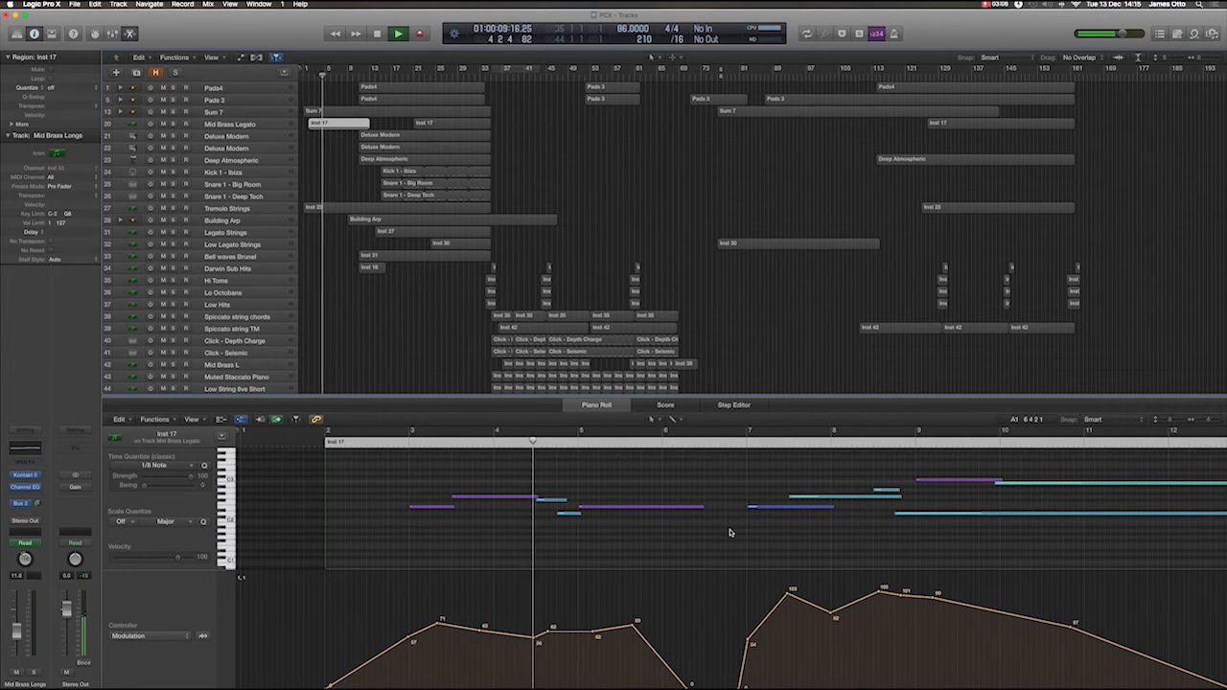
scroll(729, 533, right, 3)
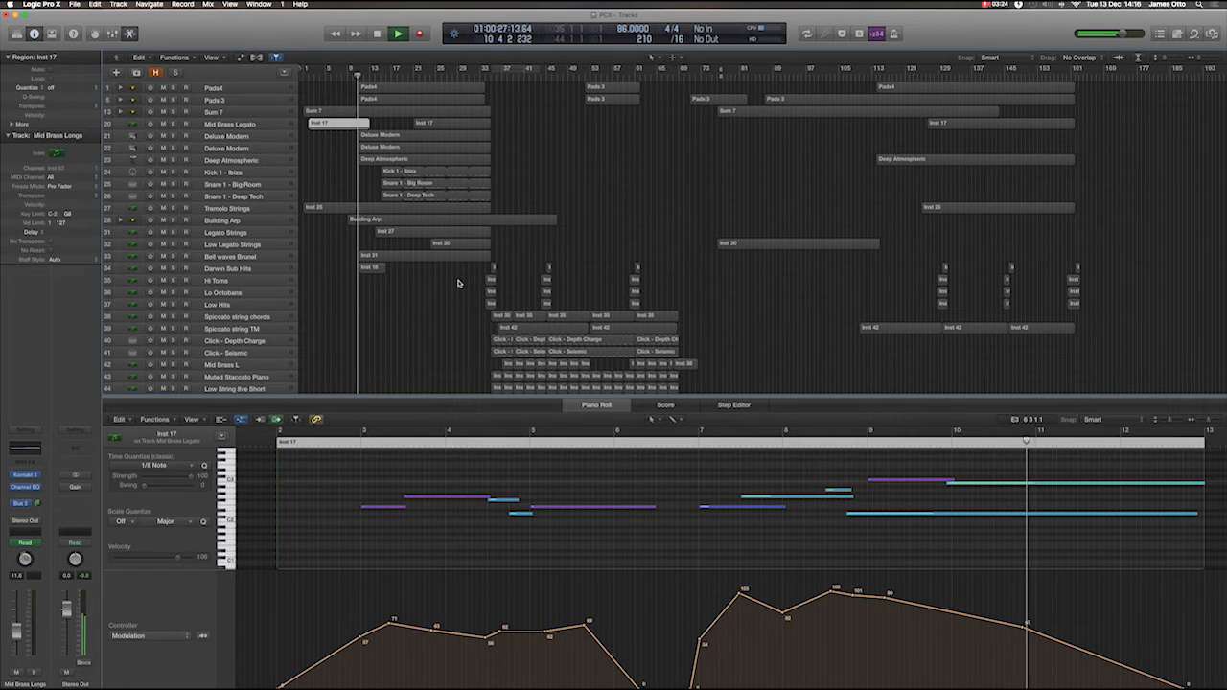
Display the notes of the first Soft Piano region, starting at bar 15, during playback.
scroll(459, 283, down, 7)
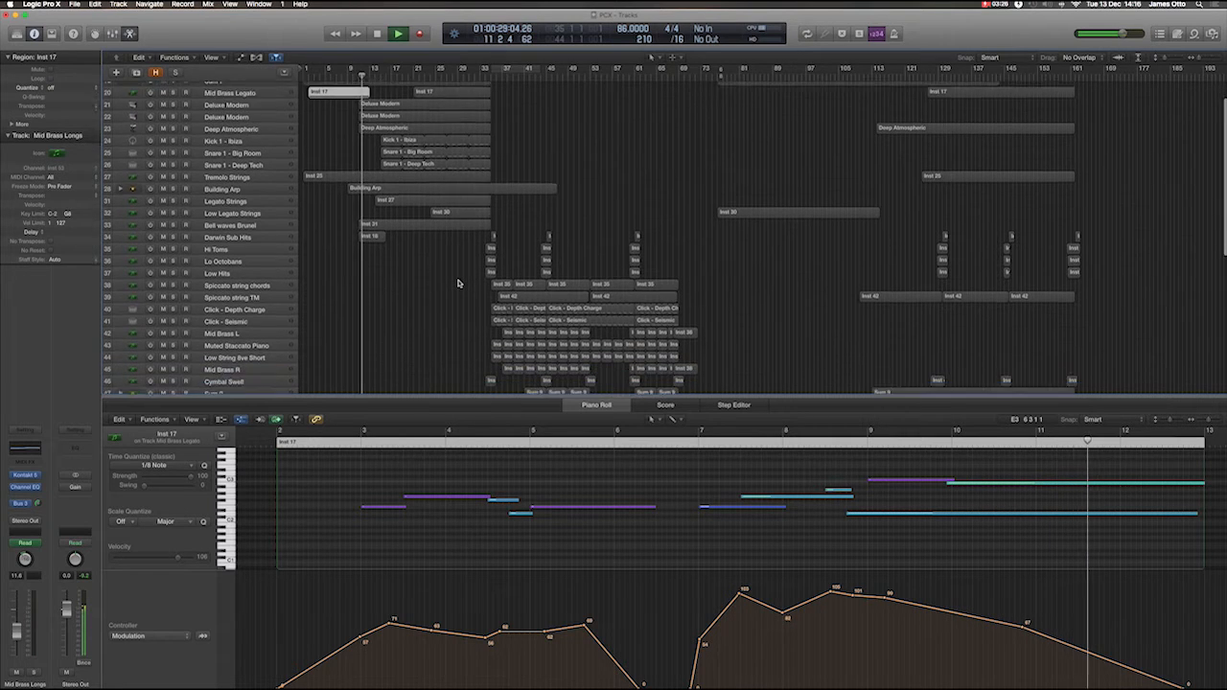
scroll(459, 283, down, 3)
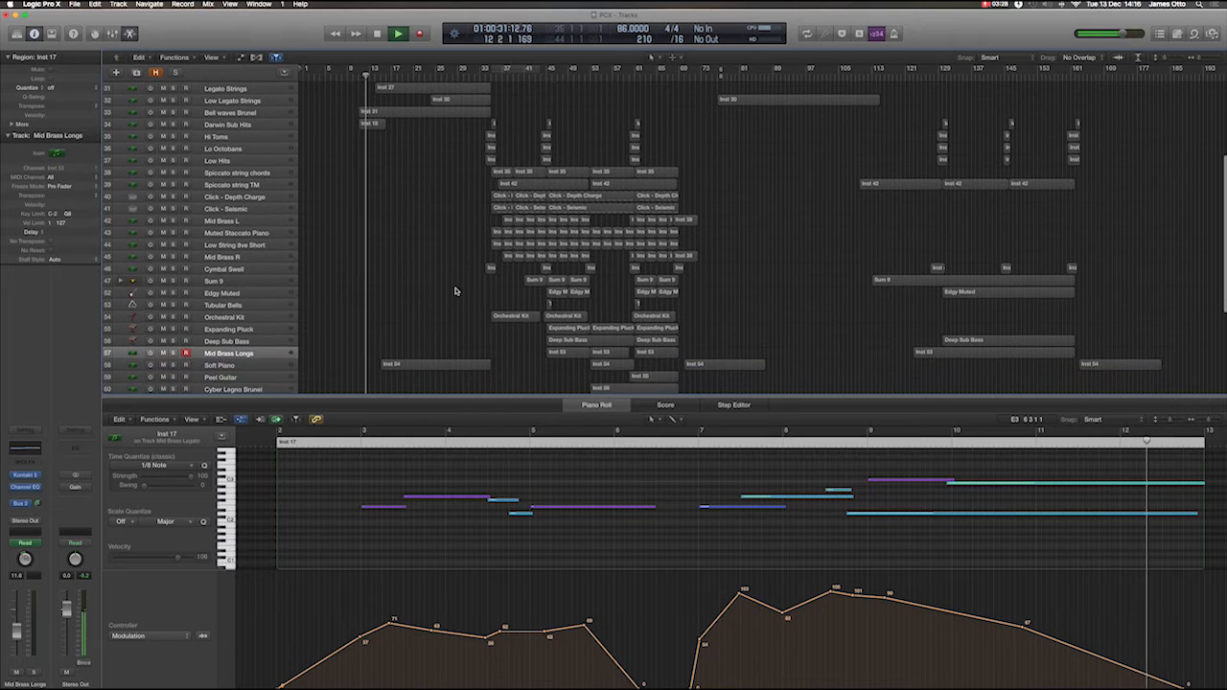
click(446, 367)
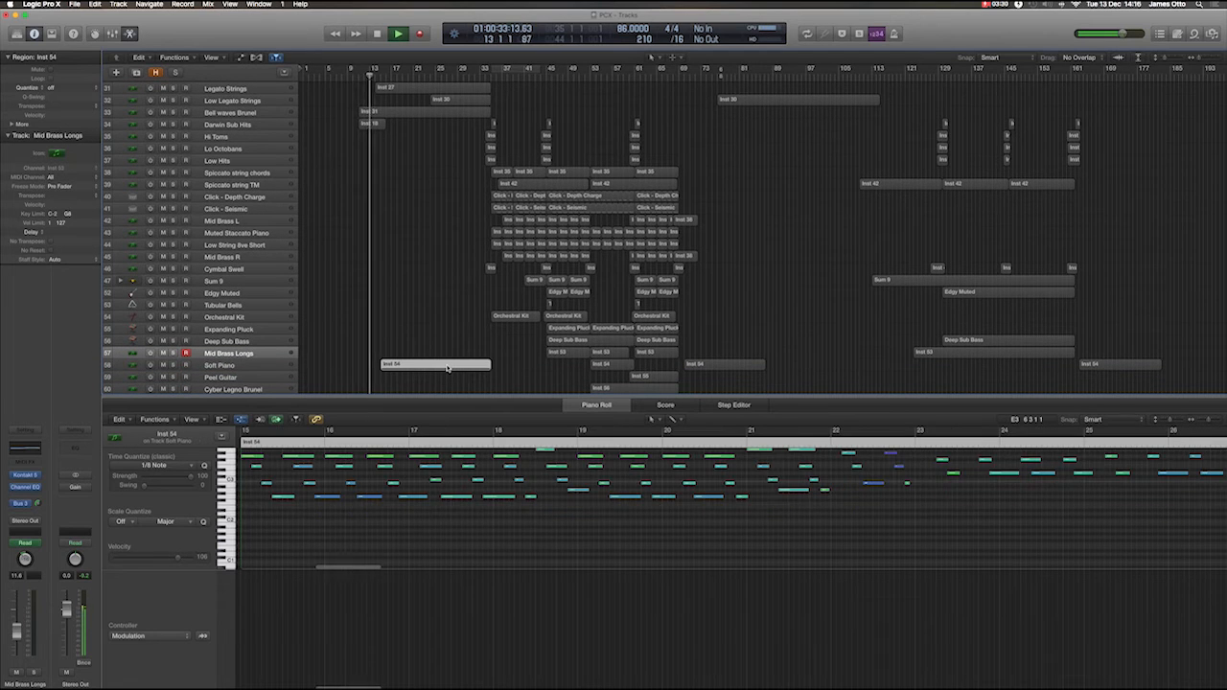
scroll(488, 491, up, 2)
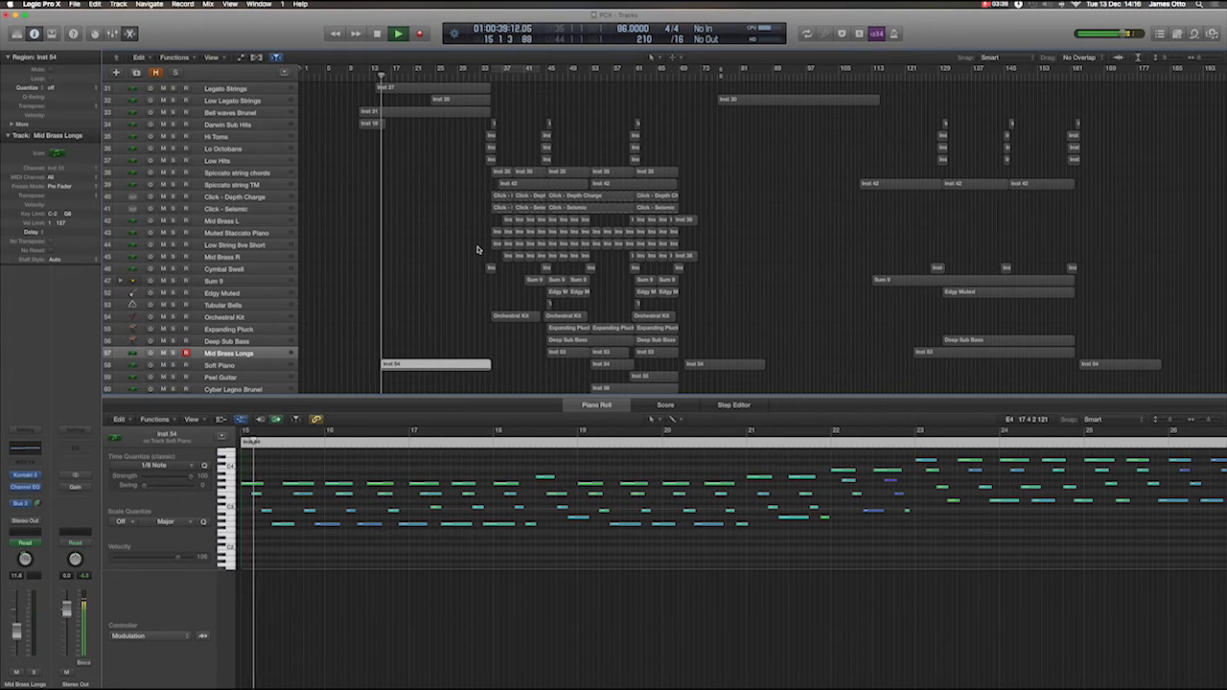
View the notes and modulation of the Legato Strings region and of the second Mid Brass Legato region.
scroll(474, 247, up, 3)
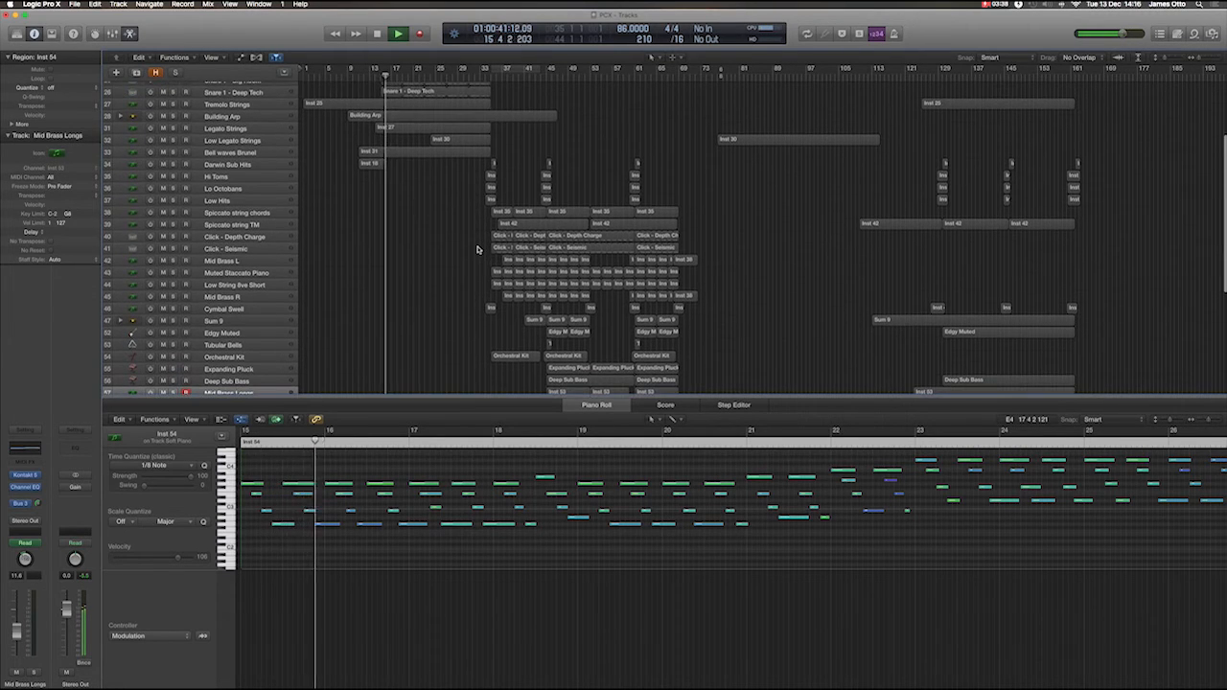
click(433, 127)
scroll(627, 510, left, 2)
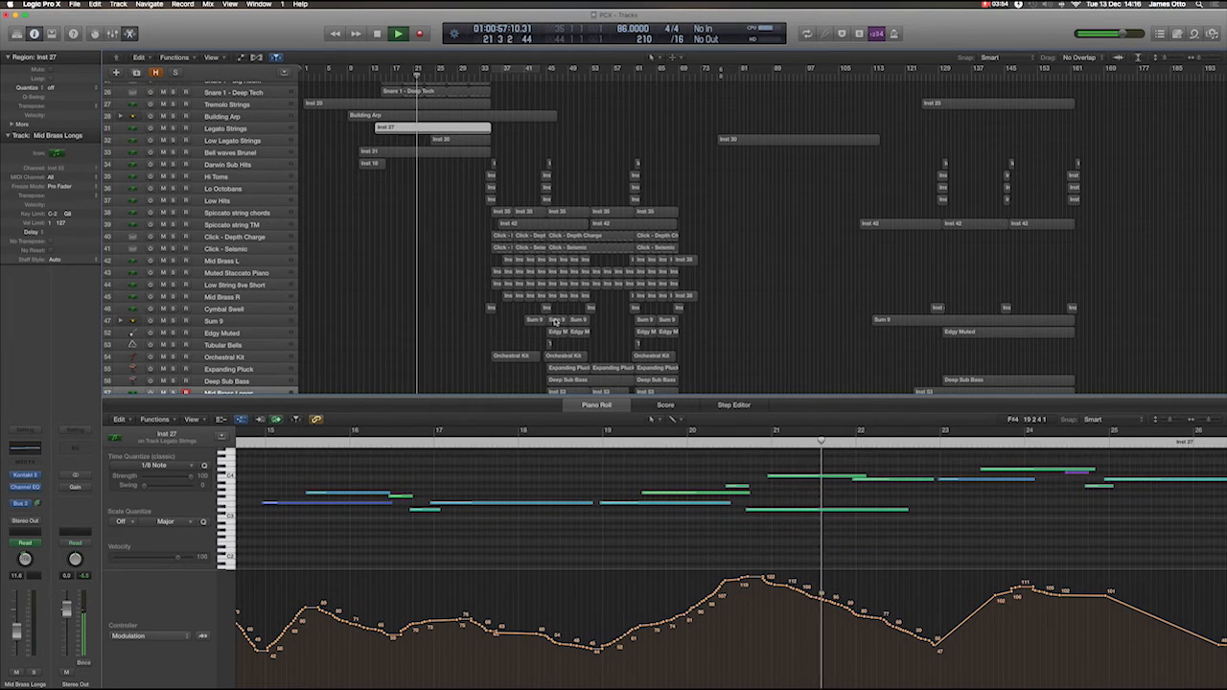
scroll(495, 233, up, 5)
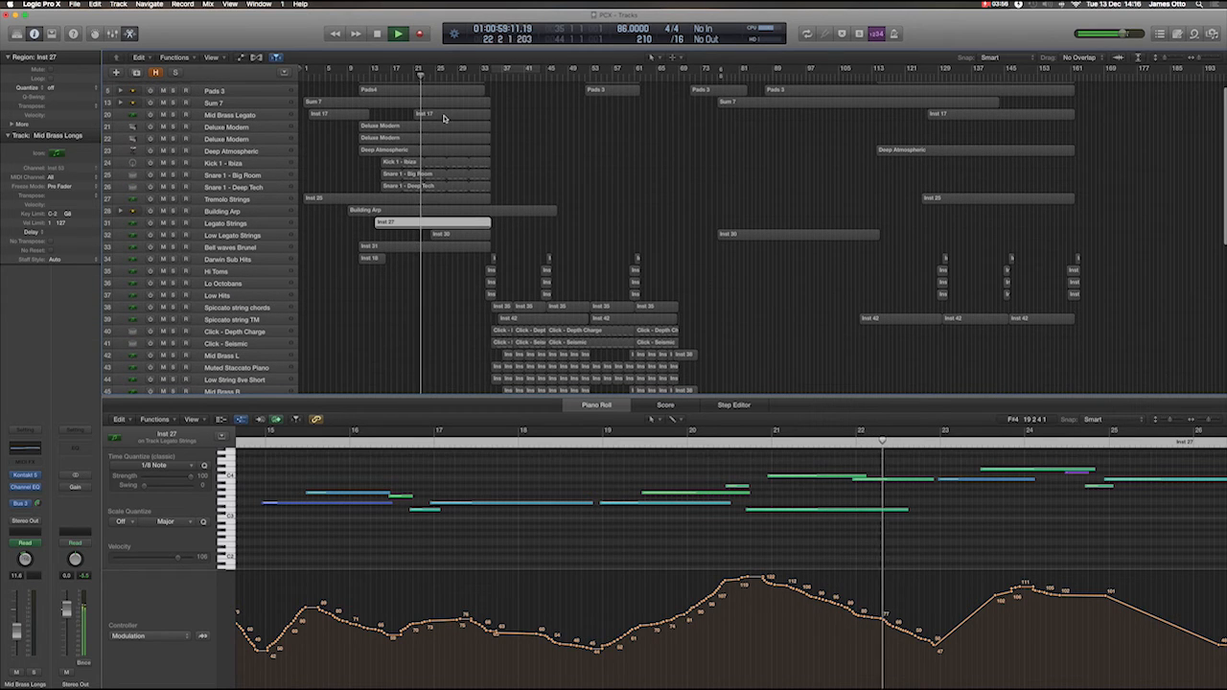
click(444, 116)
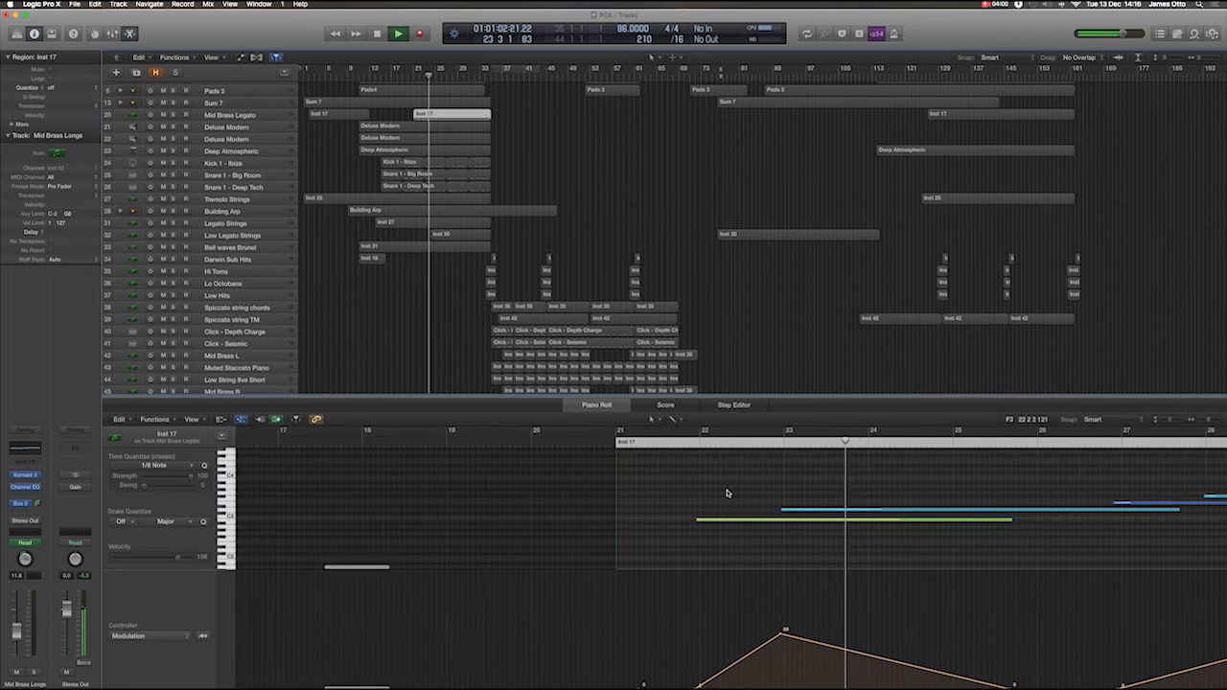
View the notes and modulation of the first Low Legato Strings region and the closing bars of the Legato Strings region.
click(477, 234)
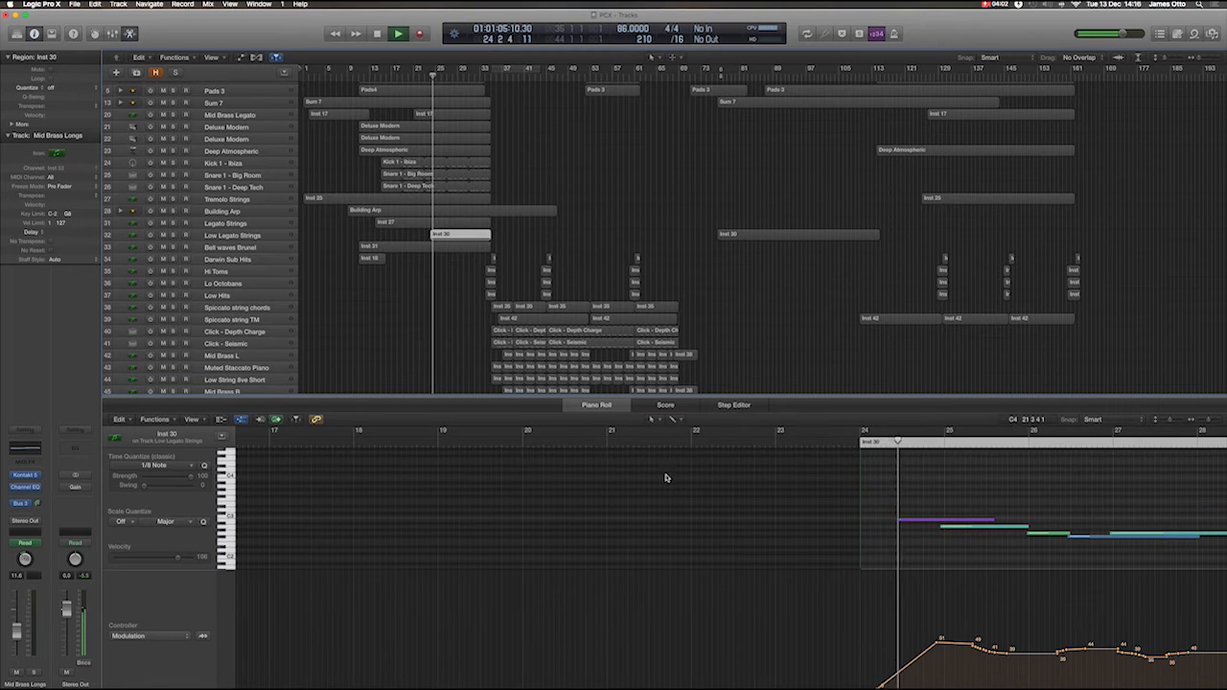
scroll(666, 477, right, 8)
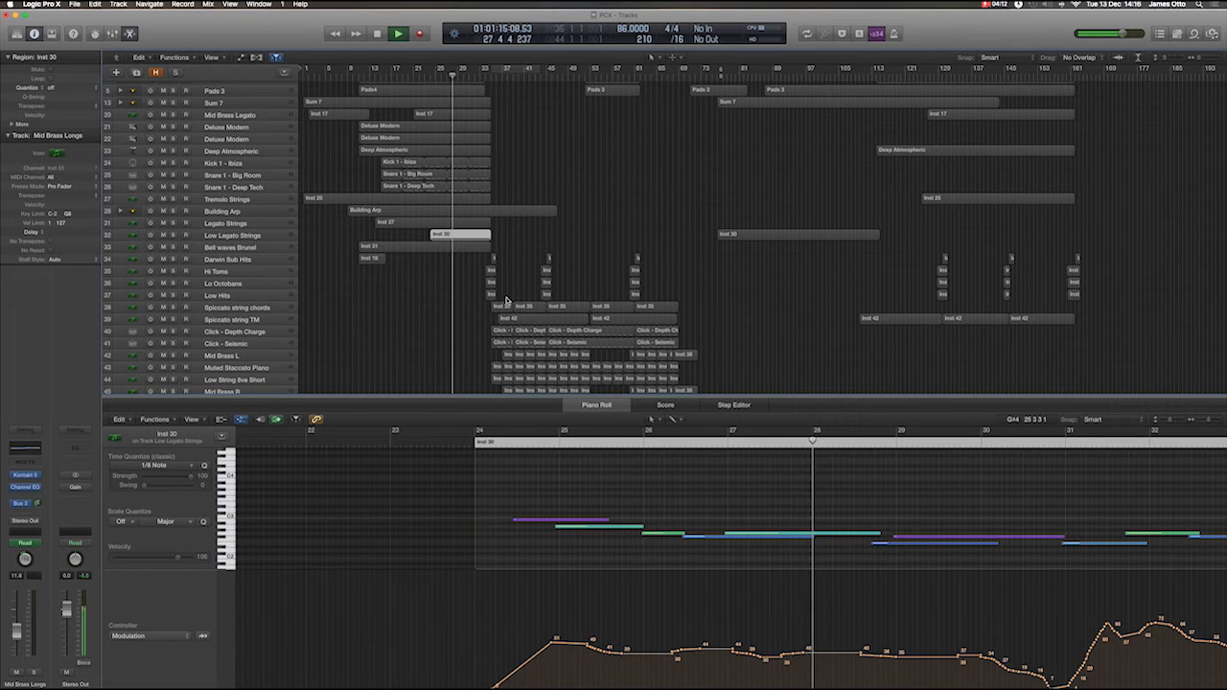
click(467, 223)
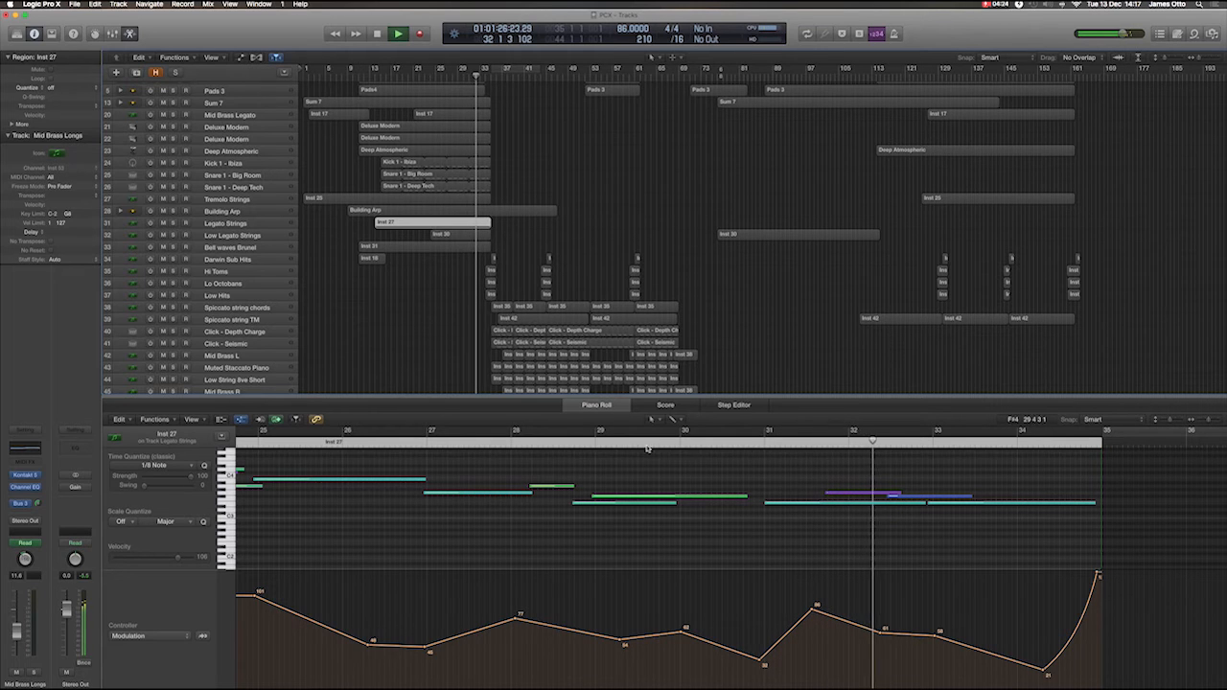
Select the first Hi Toms, Lo Octobans and Low Hits regions together and view their notes around bar 34.
scroll(566, 336, down, 1)
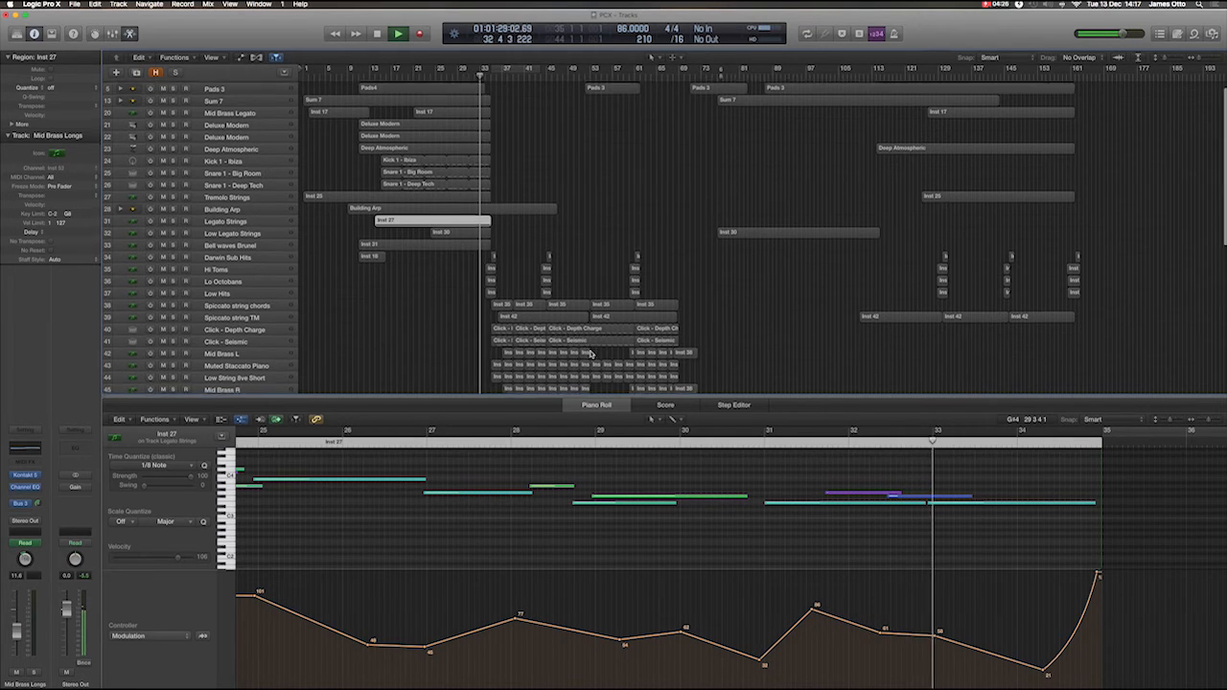
drag(477, 260, 493, 285)
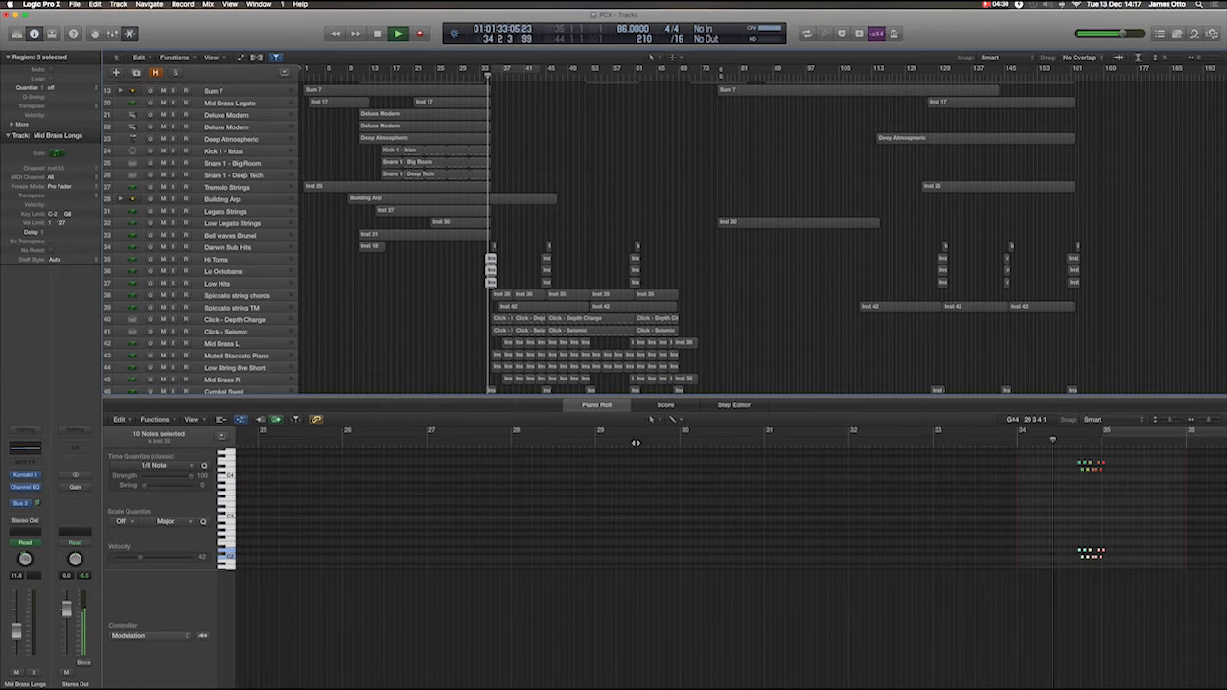
scroll(687, 478, right, 3)
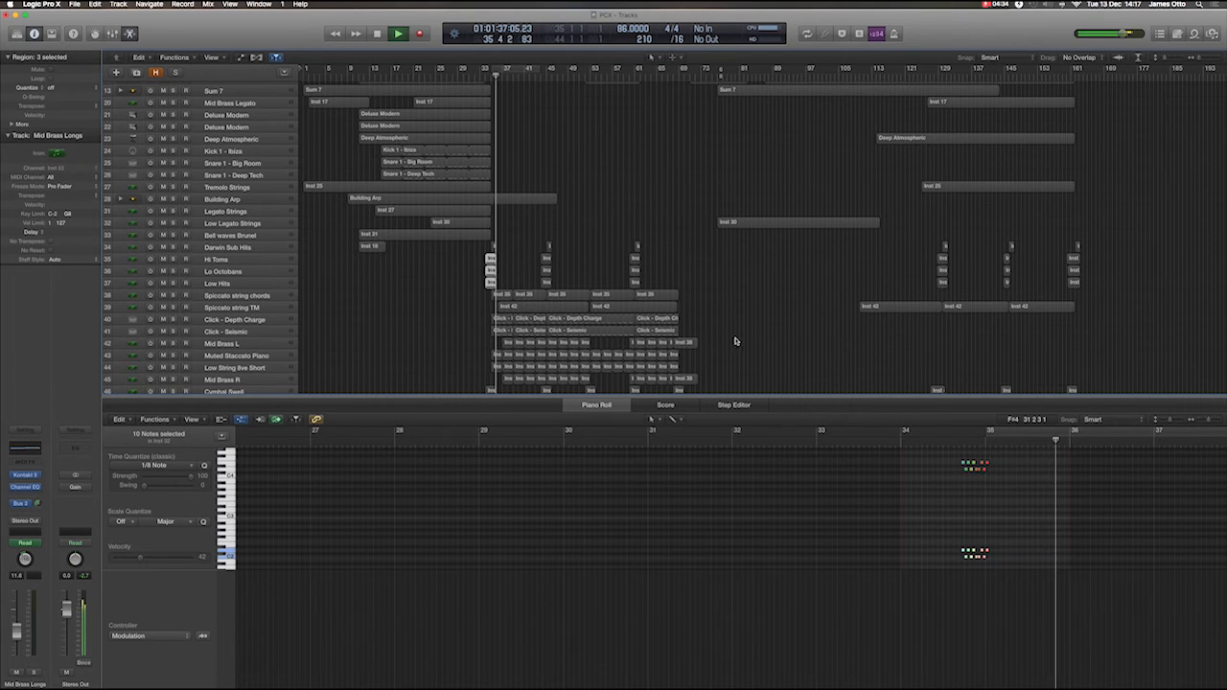
View the whole drum pattern of the first Orchestral Kit region, from bar 35 onward.
scroll(751, 341, down, 5)
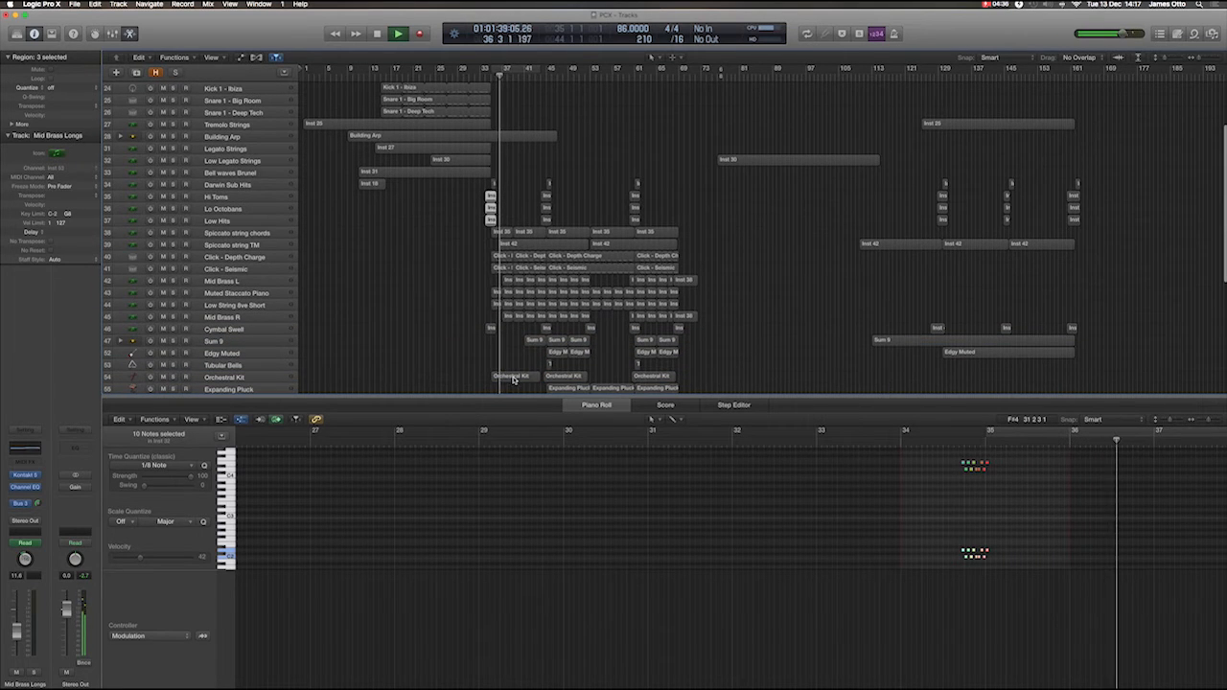
click(514, 378)
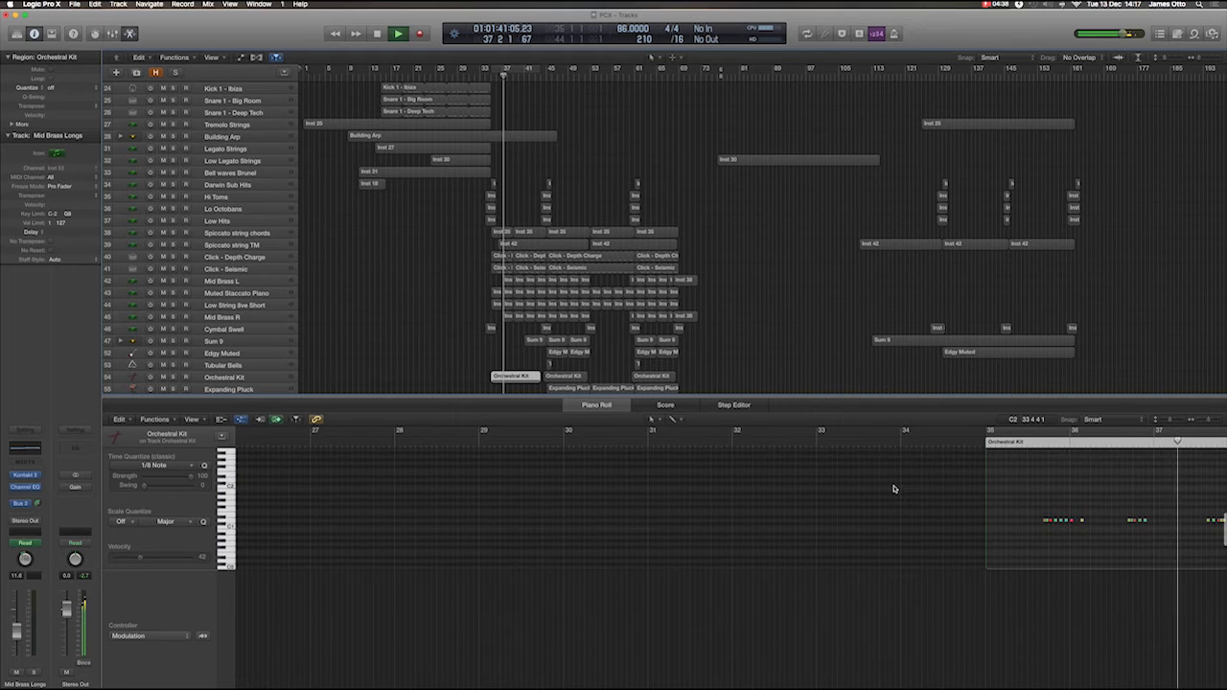
scroll(893, 489, right, 5)
scroll(894, 489, right, 5)
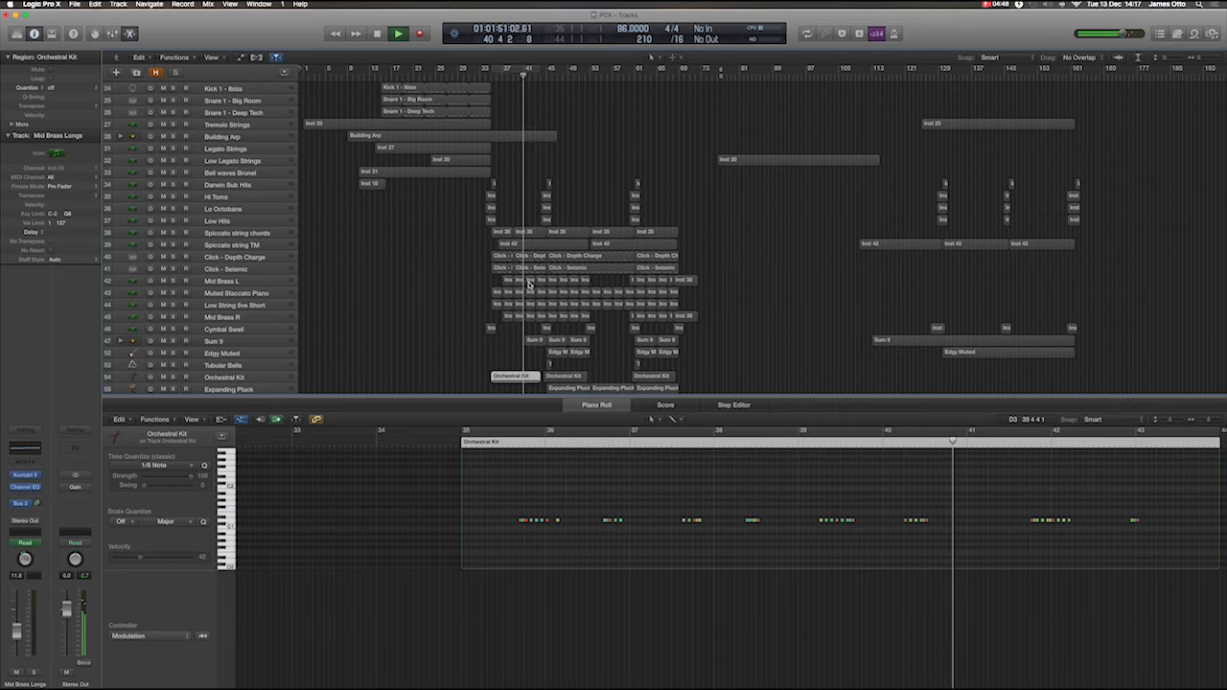
View the notes and modulation of all Mid Brass L regions, followed by the drum pattern of the second Orchestral Kit region.
click(286, 282)
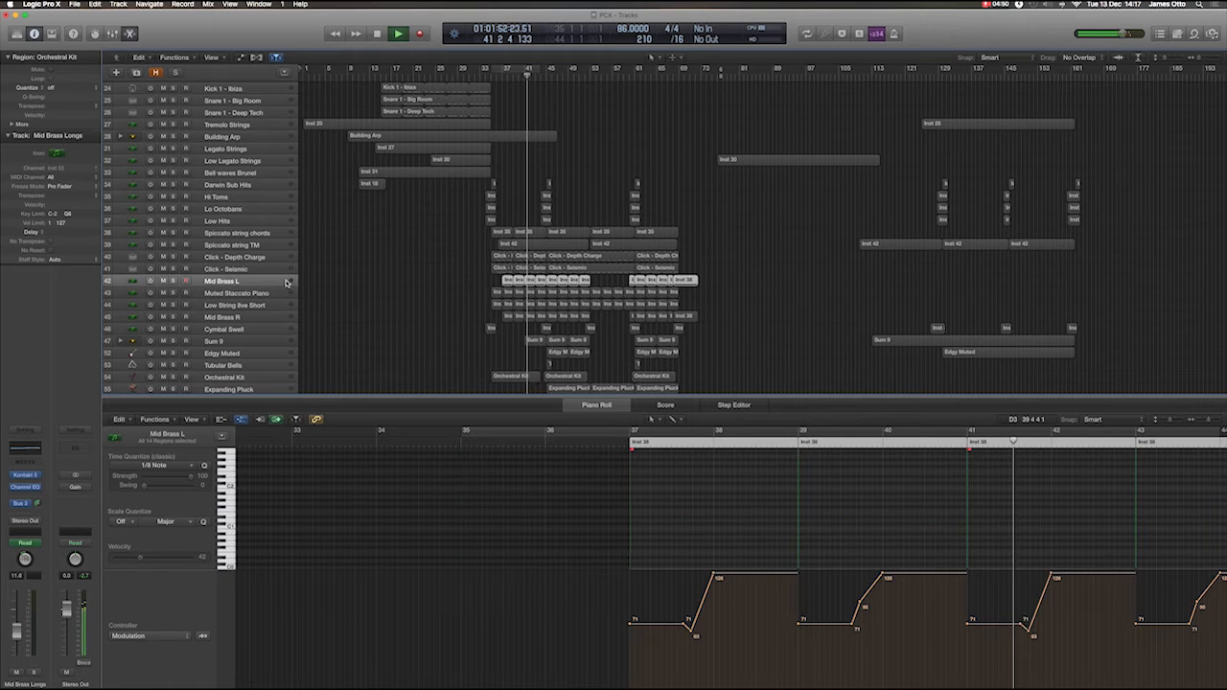
scroll(863, 510, up, 5)
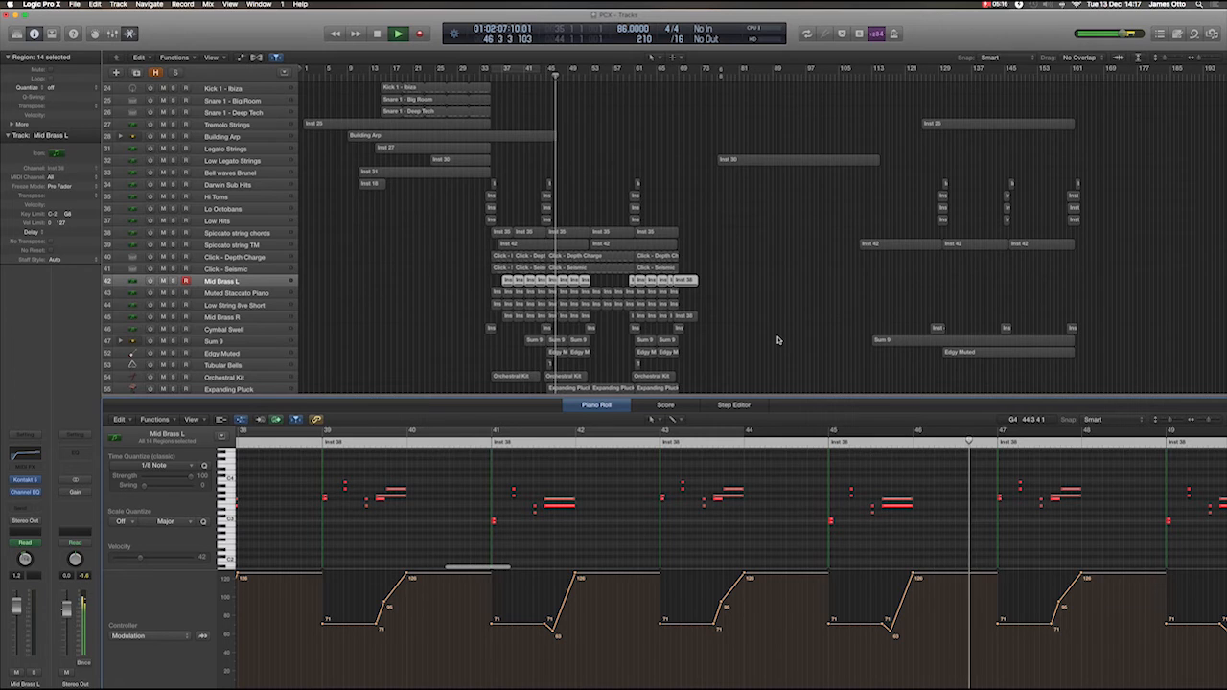
scroll(778, 340, down, 4)
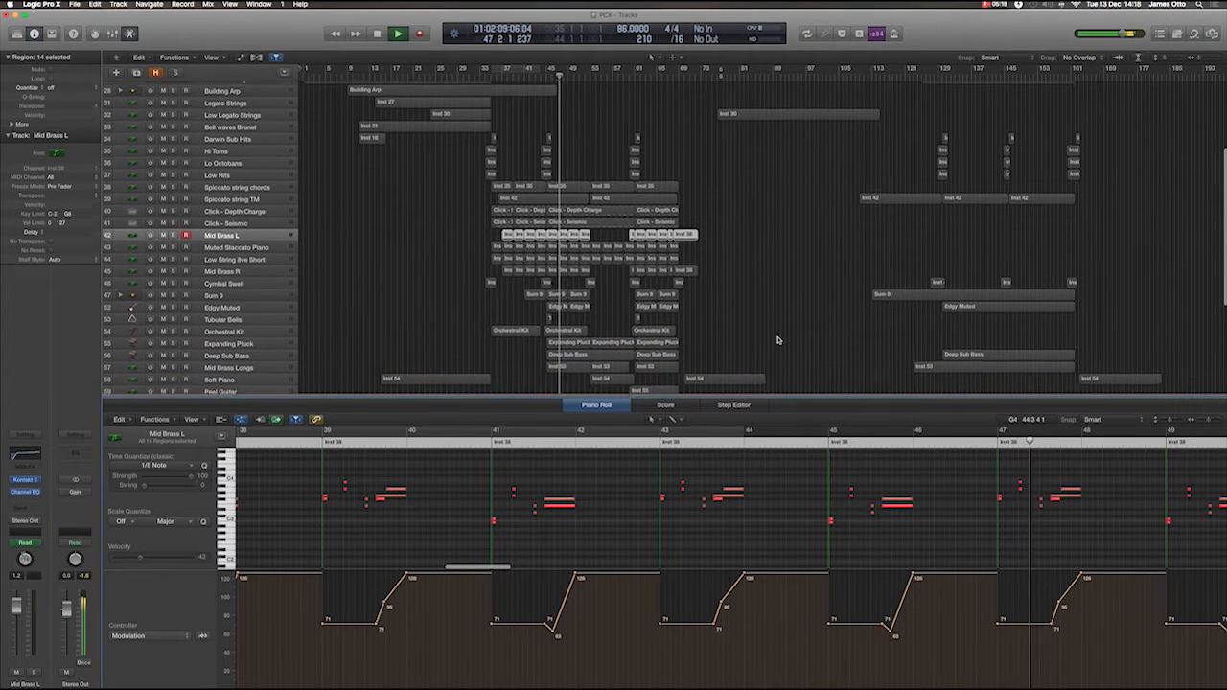
scroll(778, 339, down, 3)
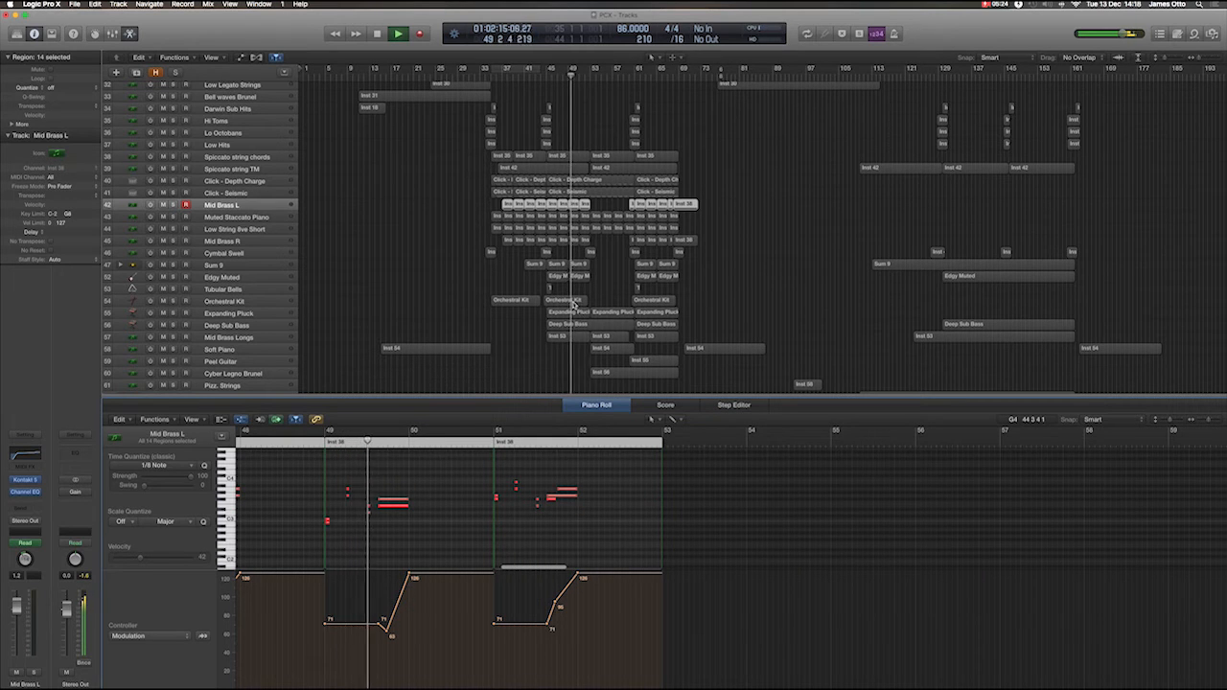
click(574, 303)
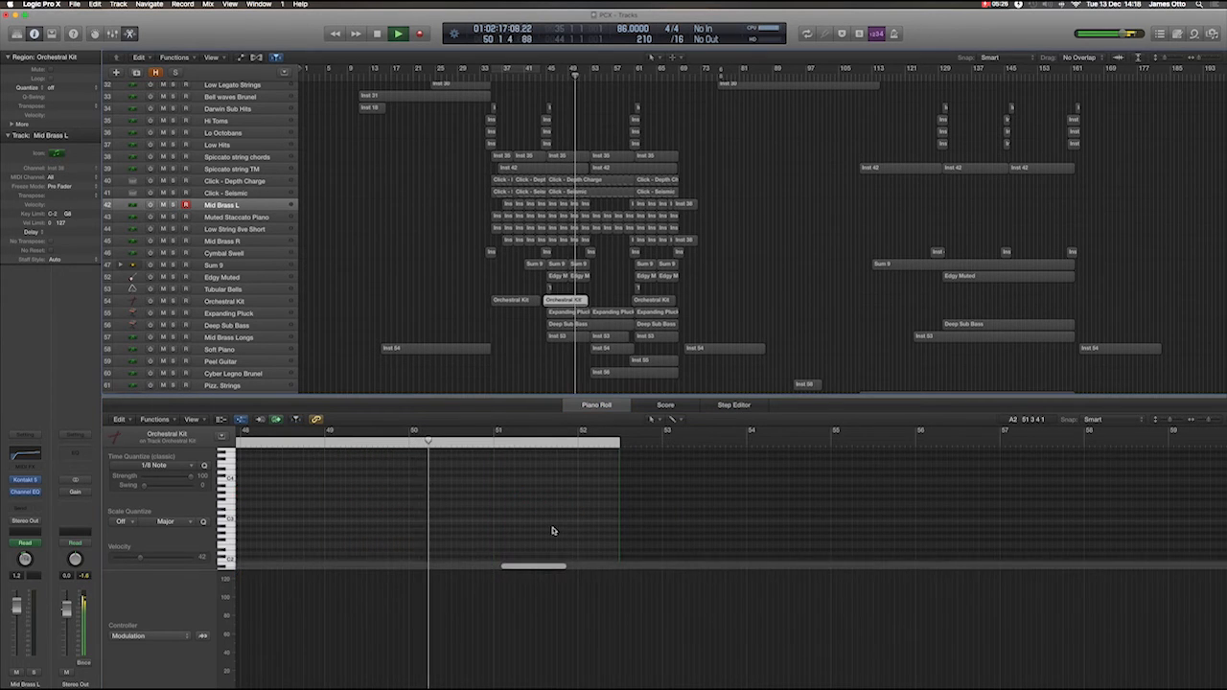
scroll(554, 531, down, 5)
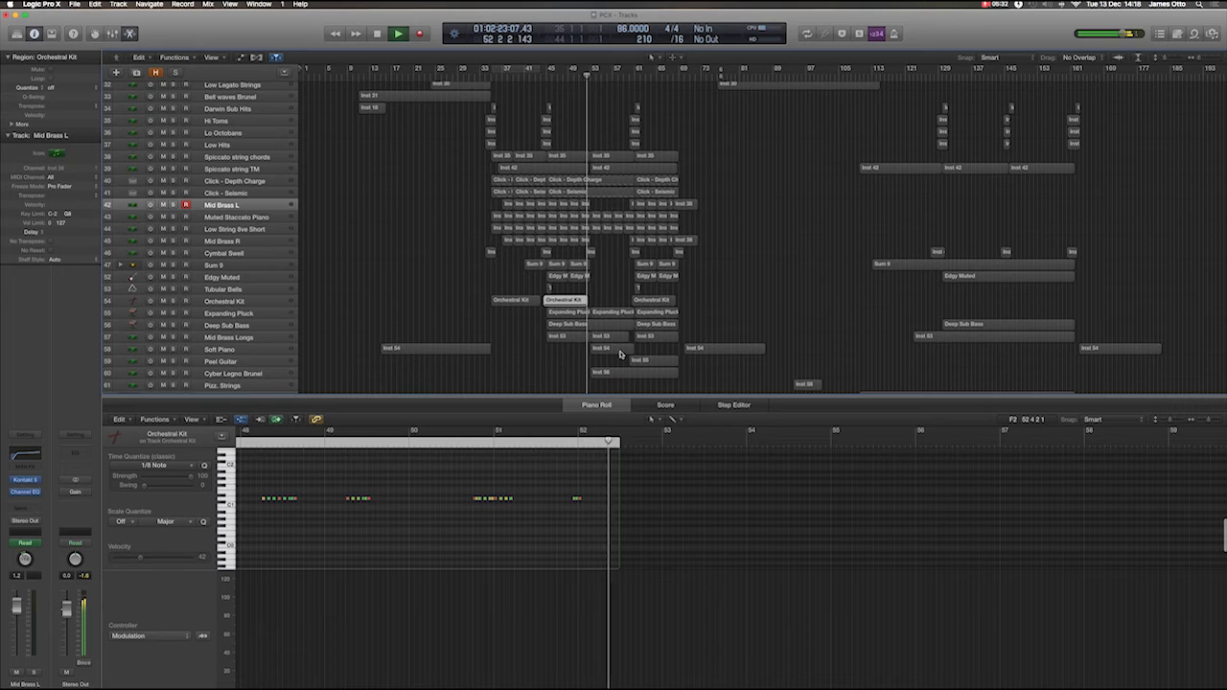
View all notes of the second Soft Piano region, from bar 53 to its end.
click(621, 354)
scroll(796, 525, up, 2)
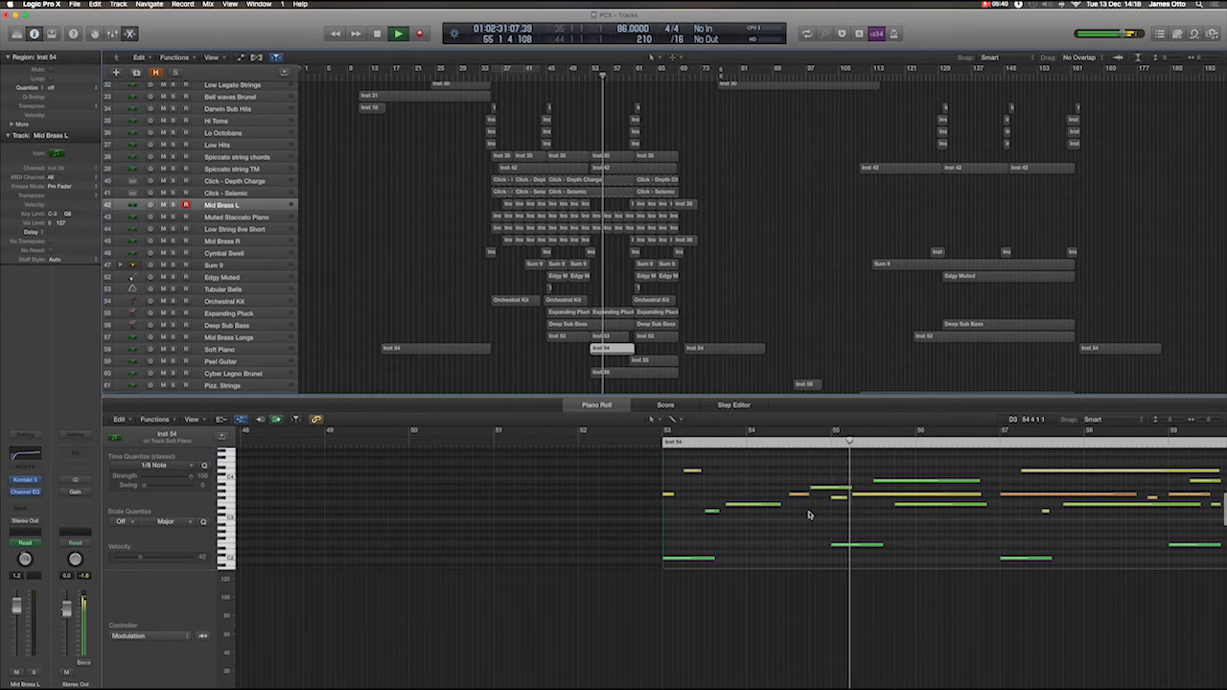
scroll(808, 515, down, 2)
scroll(809, 515, up, 3)
scroll(809, 515, down, 5)
scroll(810, 515, down, 2)
scroll(809, 515, up, 7)
scroll(809, 515, right, 3)
scroll(808, 515, right, 8)
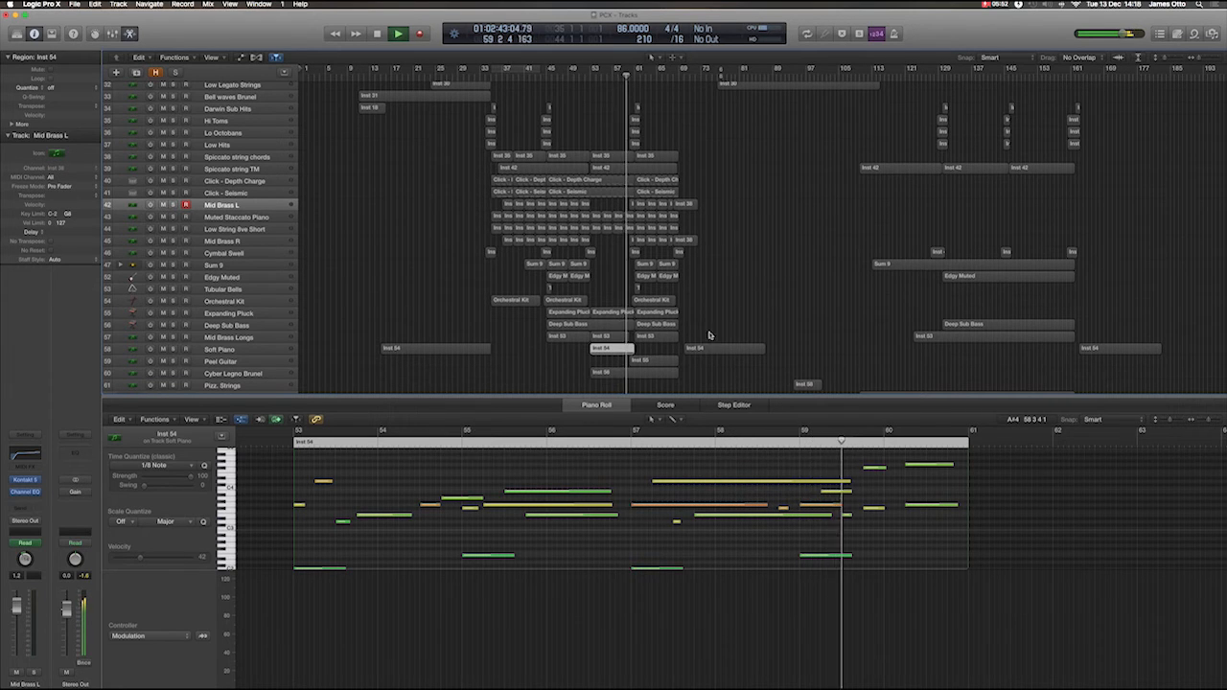
View the short Mid Brass L region at bar 60 and the notes of the Peel Guitar region.
click(631, 206)
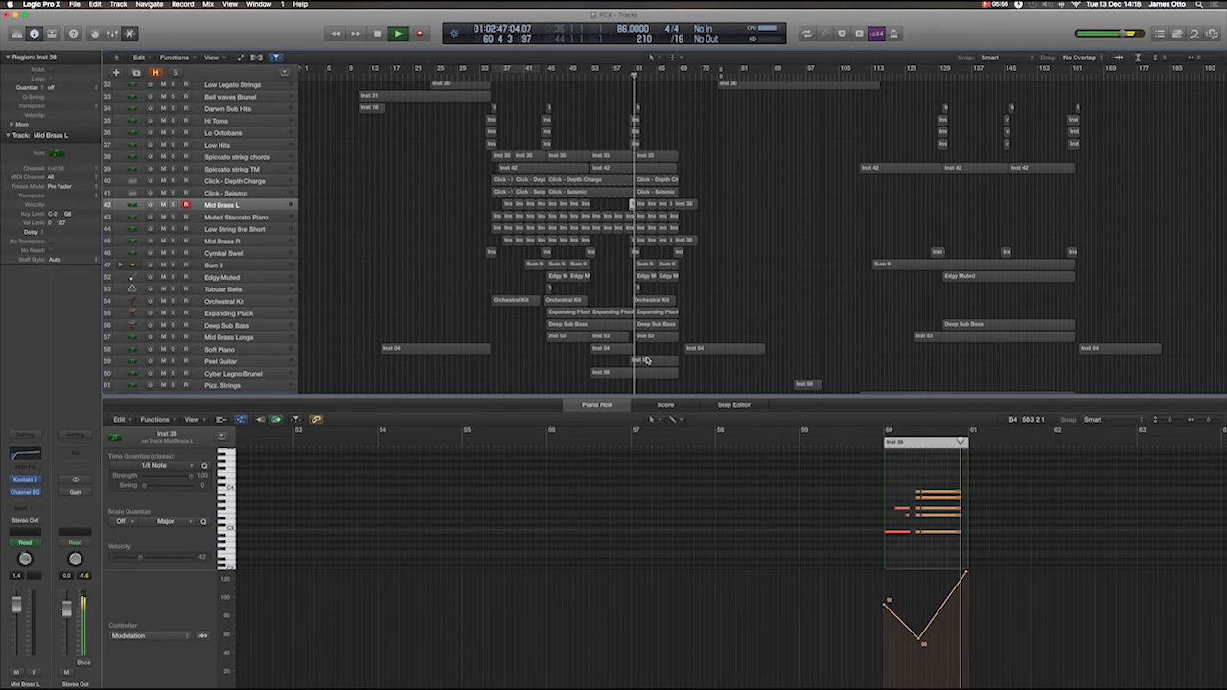
click(646, 360)
scroll(890, 510, right, 5)
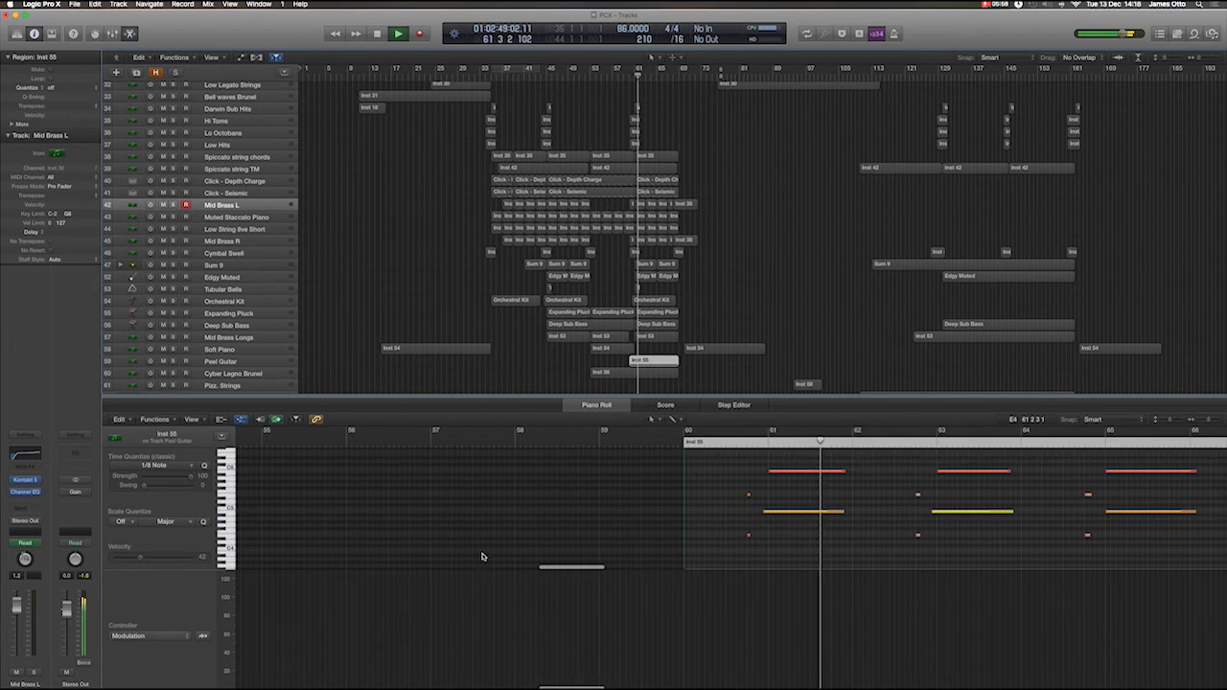
Set the Piano Roll's controller lane to Pitch Bend and view the Peel Guitar region's bends through to its end.
click(200, 637)
click(252, 621)
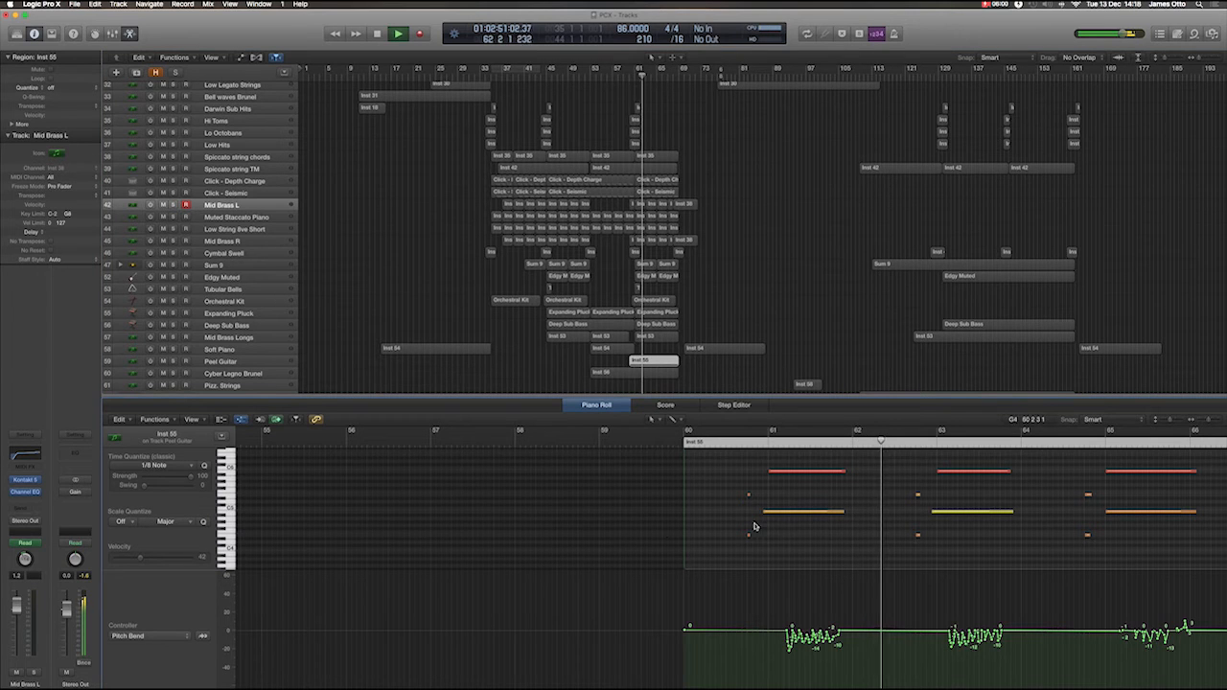
scroll(854, 512, right, 5)
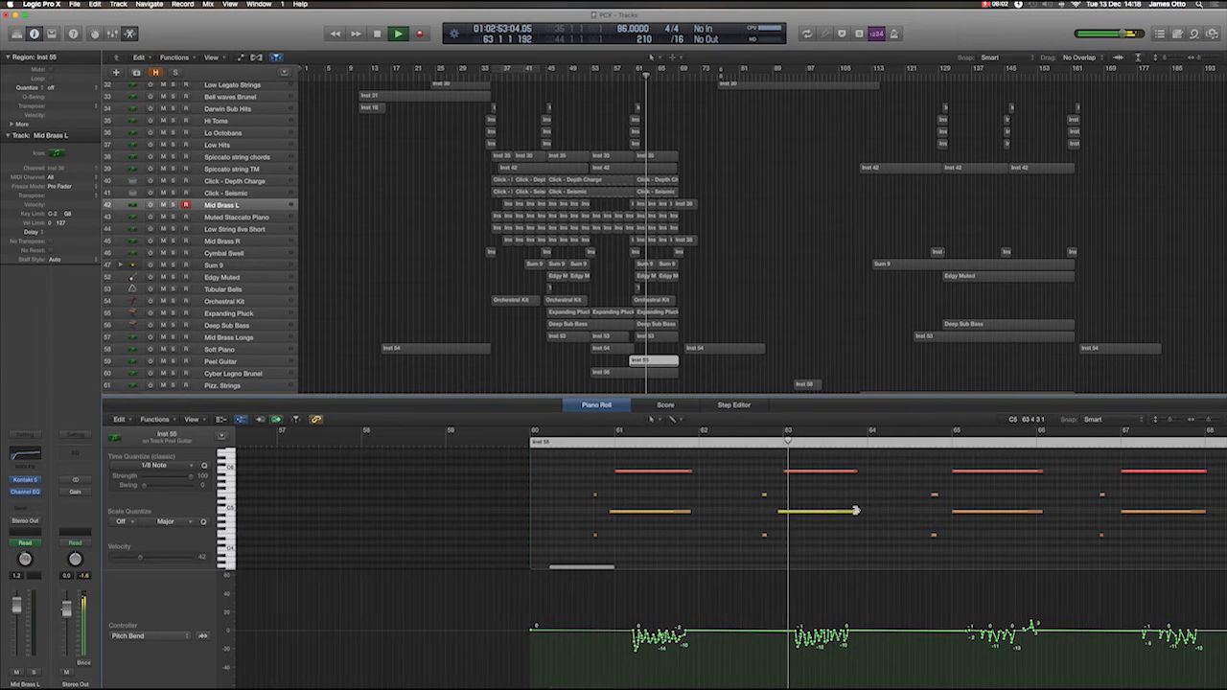
scroll(857, 512, right, 2)
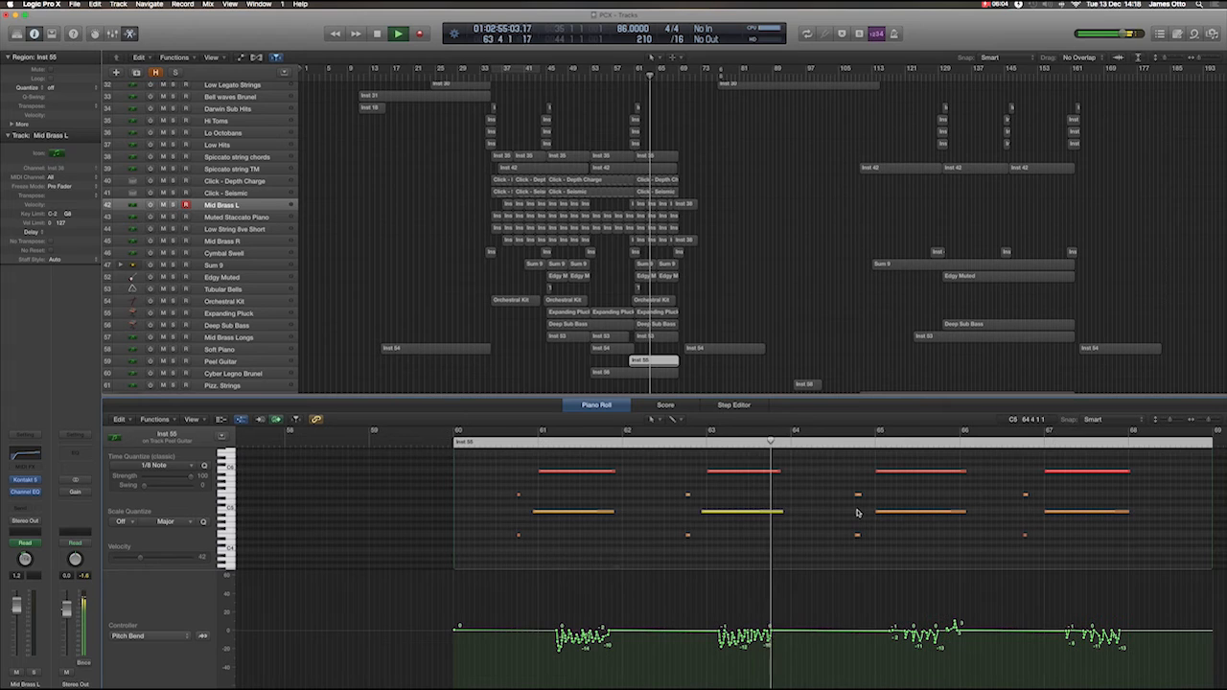
scroll(858, 512, right, 3)
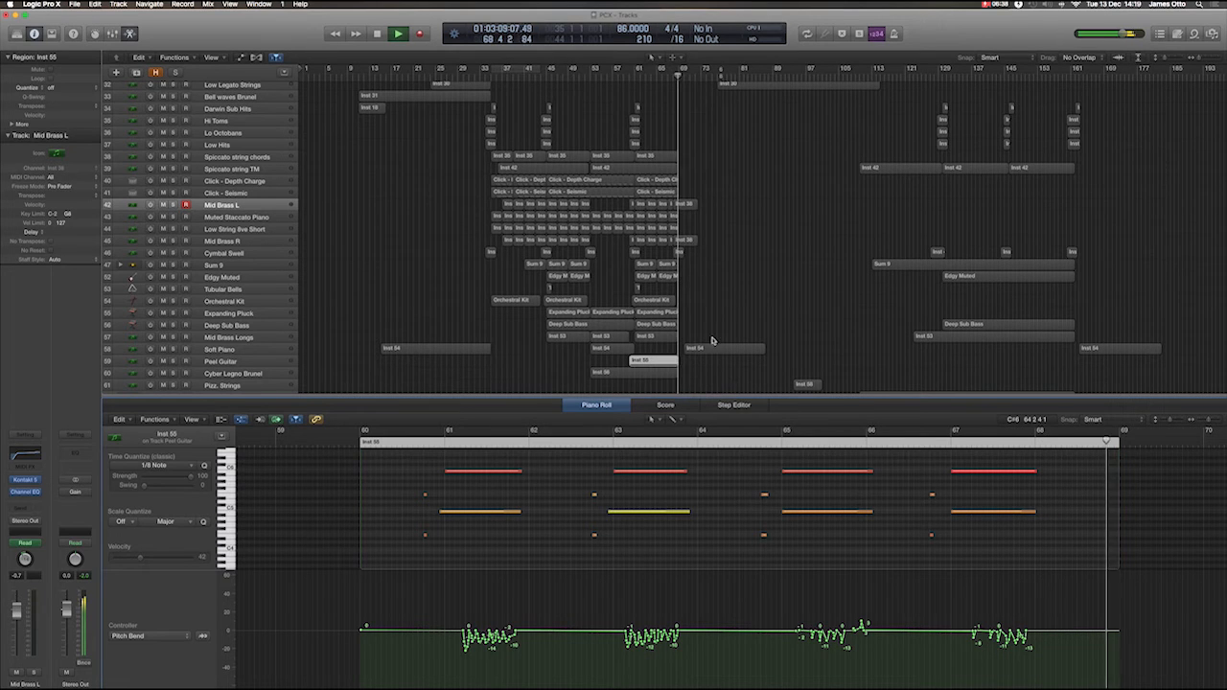
View the notes of the last Mid Brass L region at bar 68 and the Soft Piano region starting at bar 70.
click(688, 206)
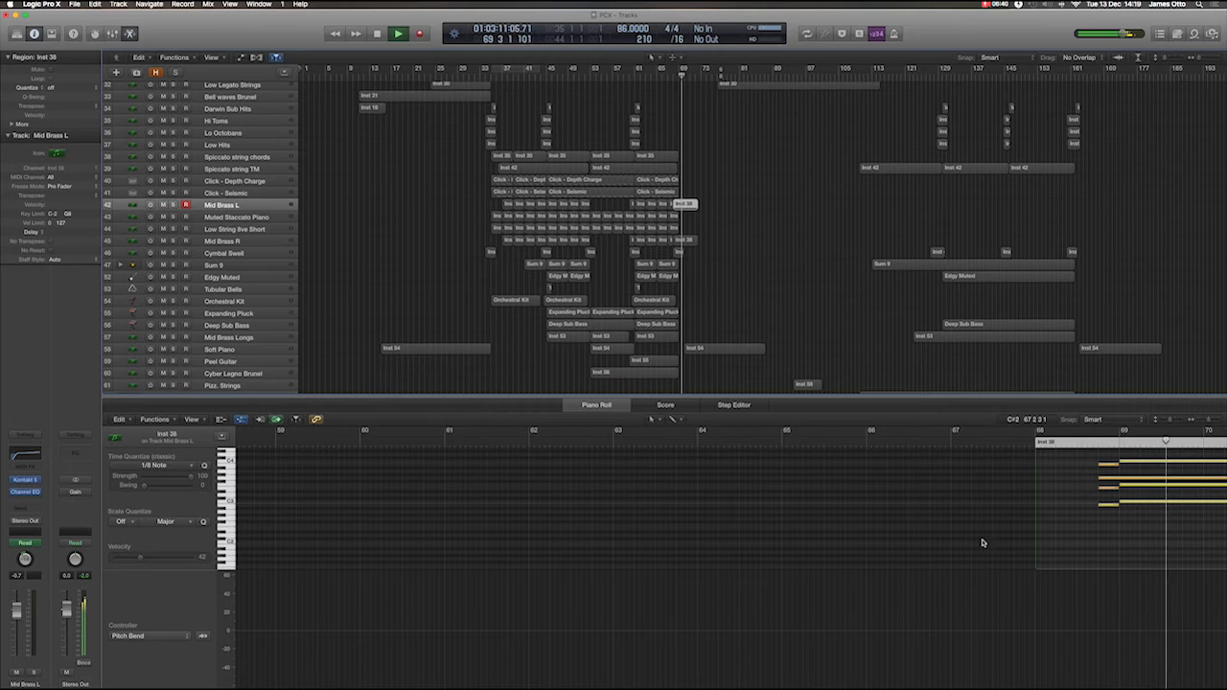
scroll(982, 543, right, 10)
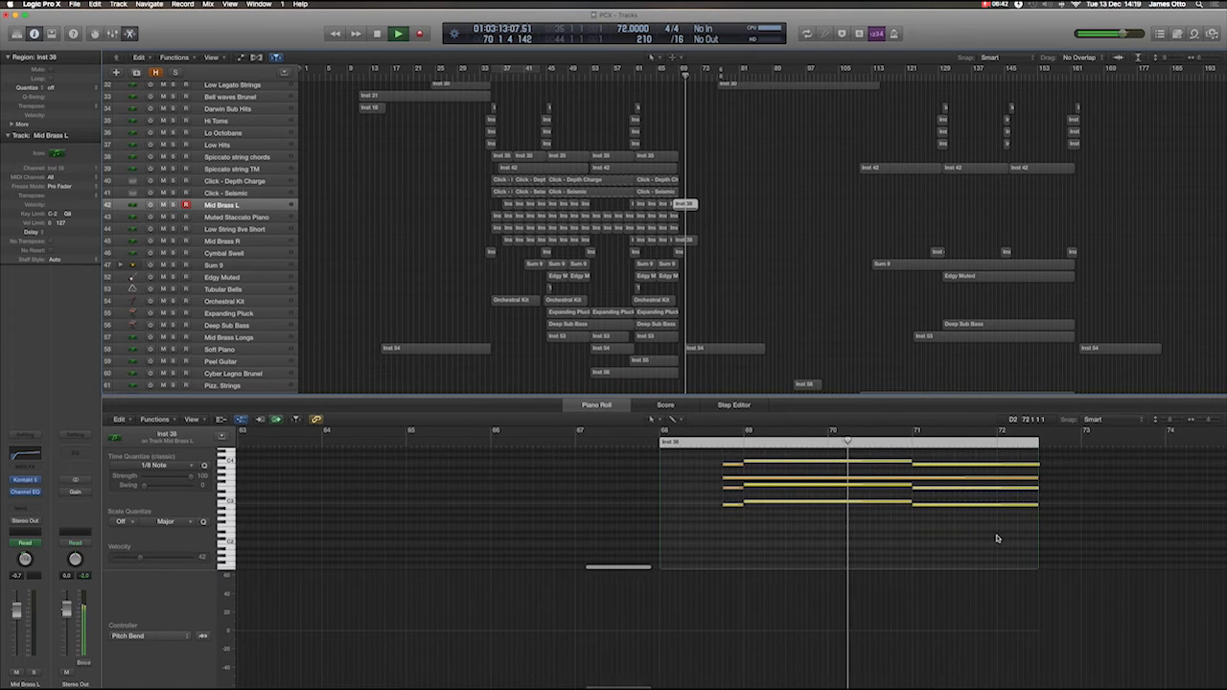
scroll(997, 539, right, 3)
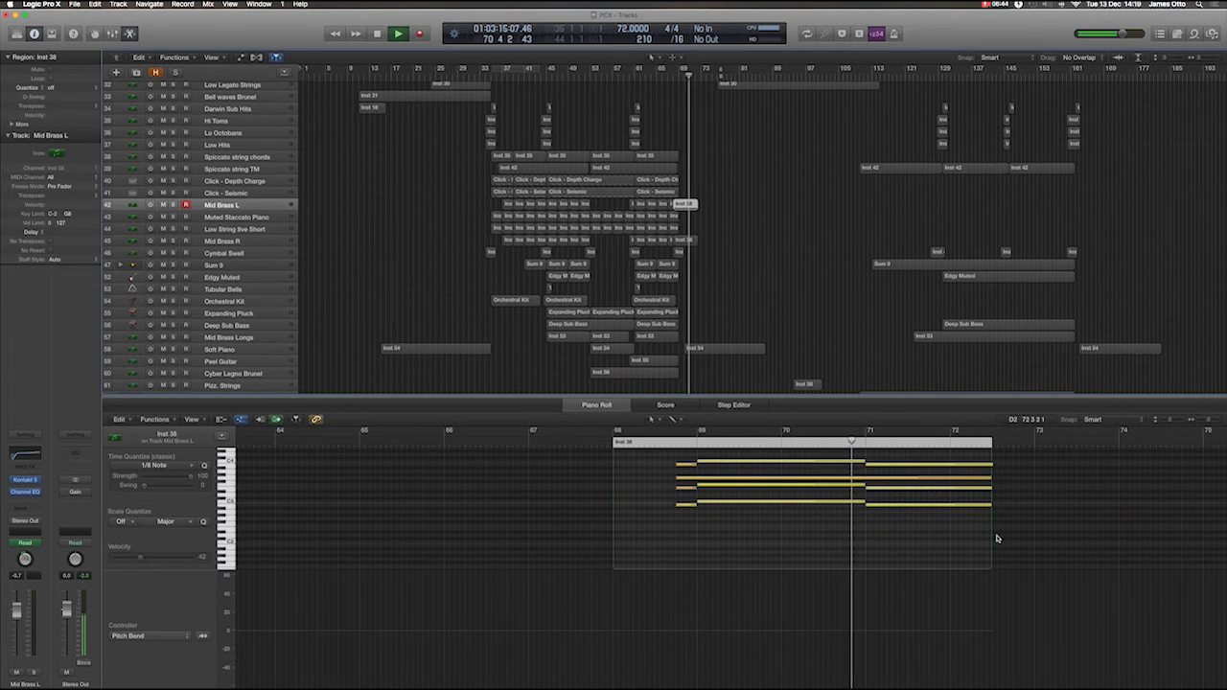
click(737, 349)
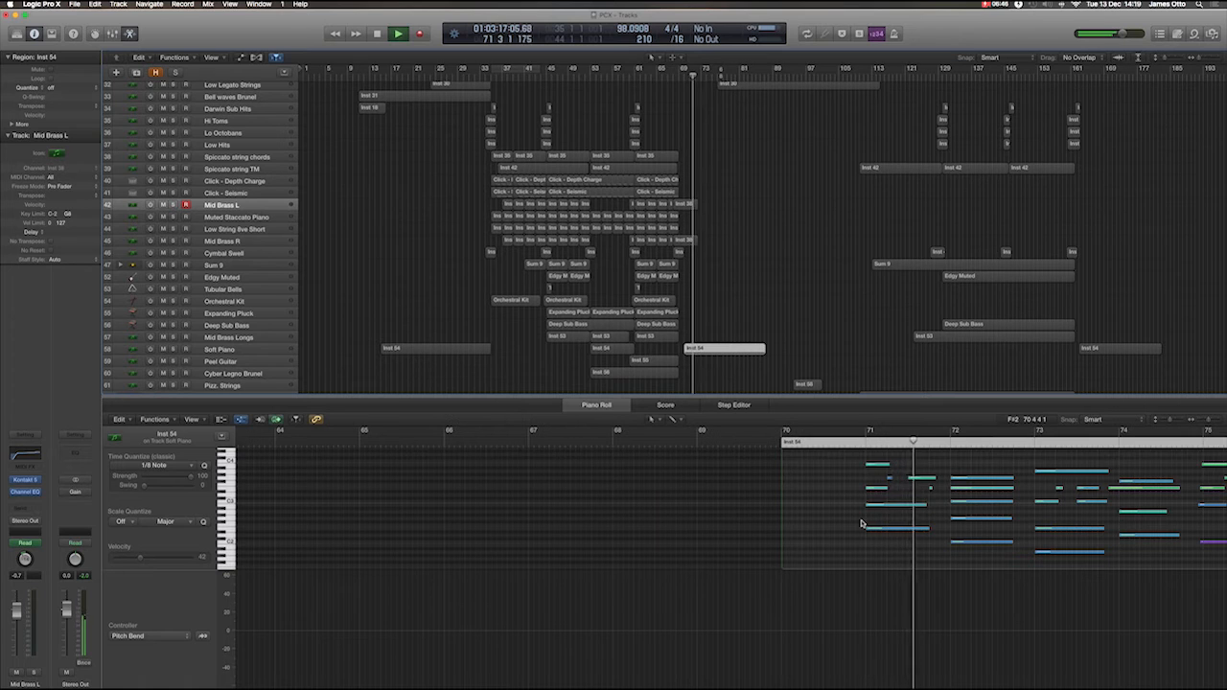
scroll(858, 525, right, 4)
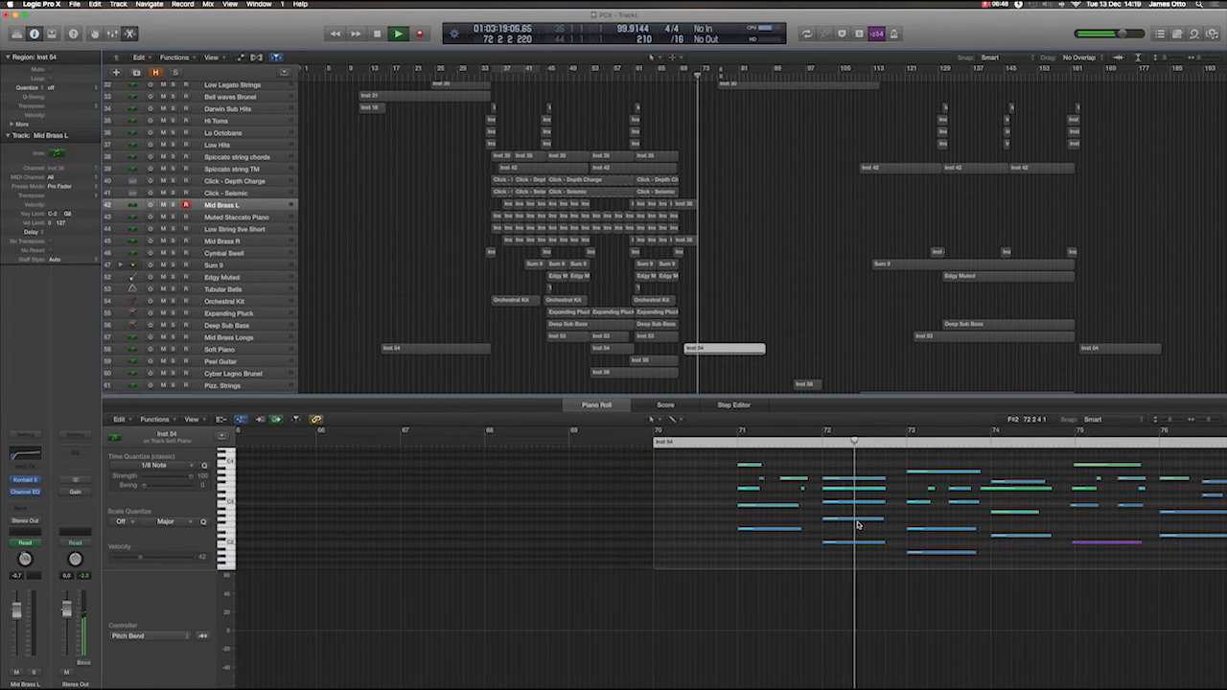
scroll(858, 526, right, 6)
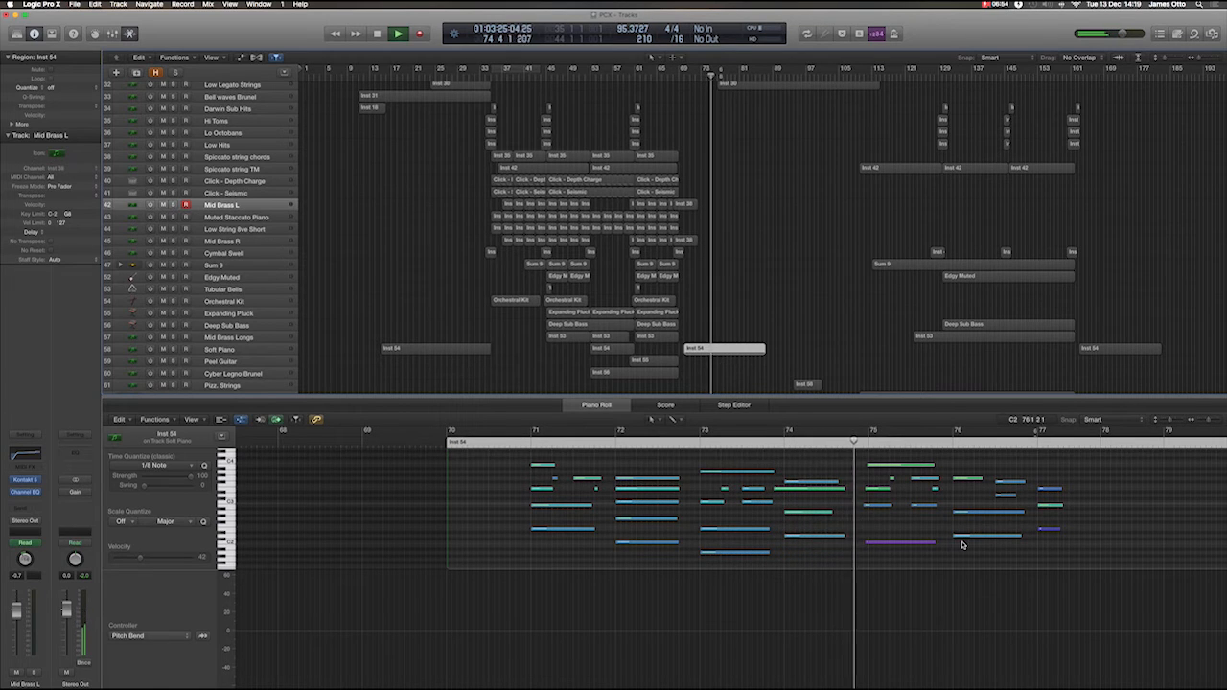
View the notes of the second Low Legato Strings region, followed by those of the Pizz. Strings region at bar 94.
scroll(807, 187, up, 1)
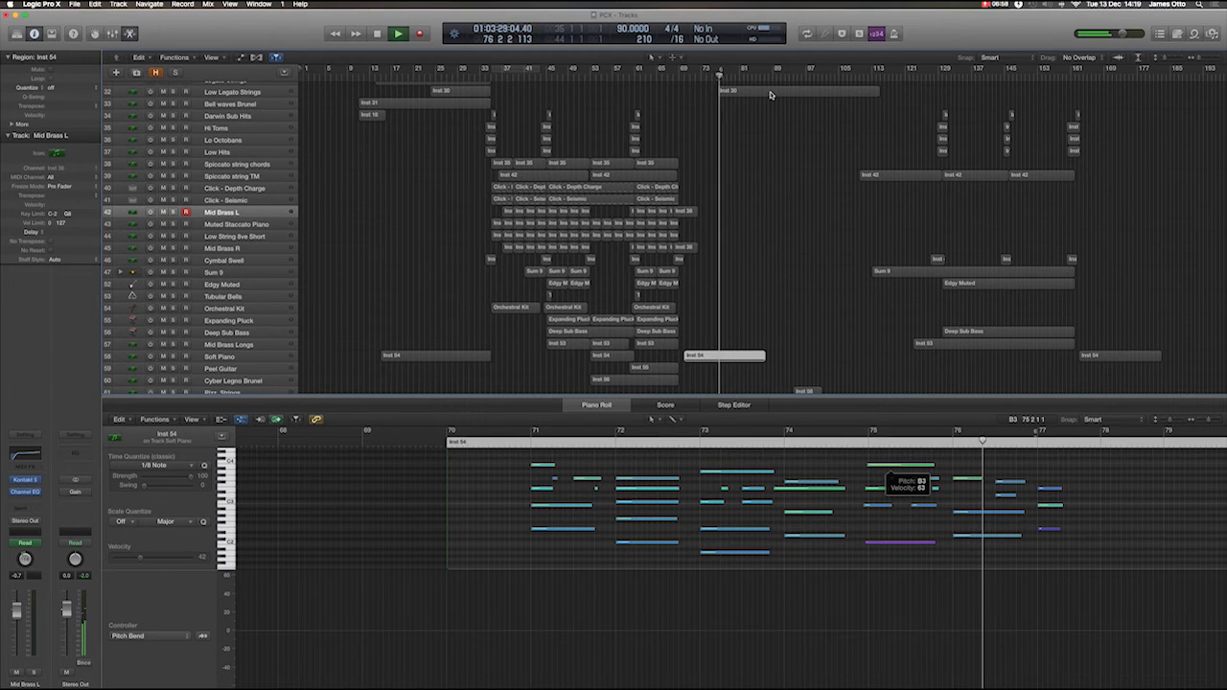
click(770, 94)
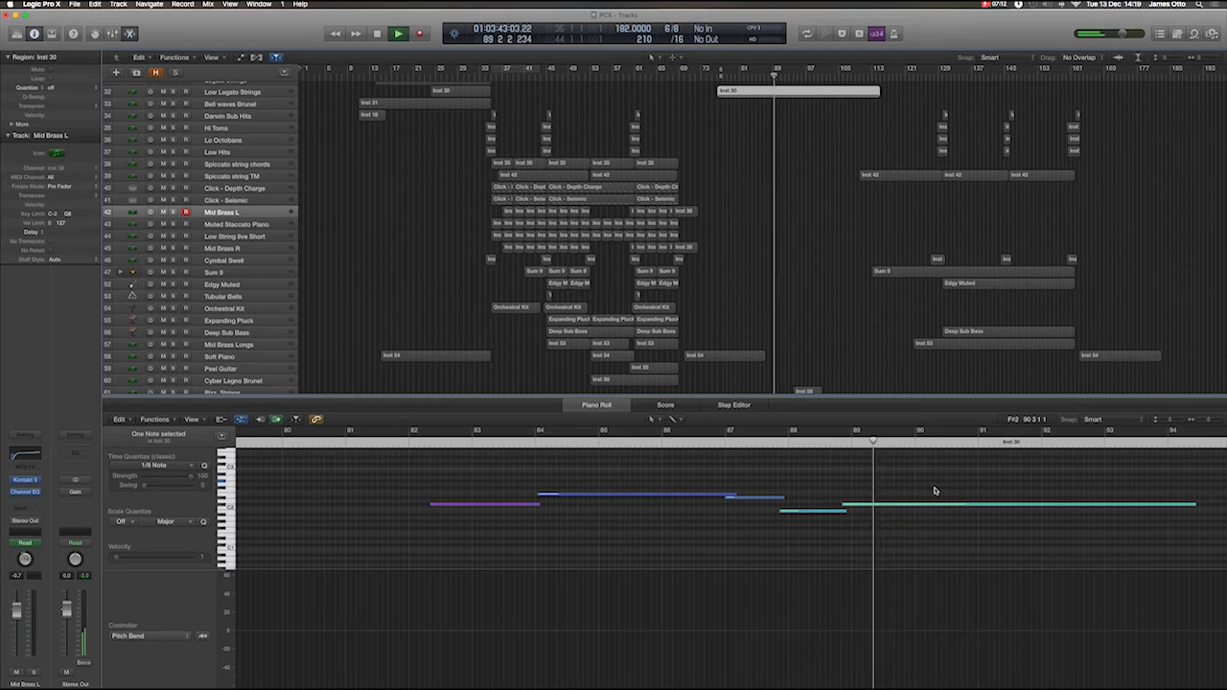
click(808, 391)
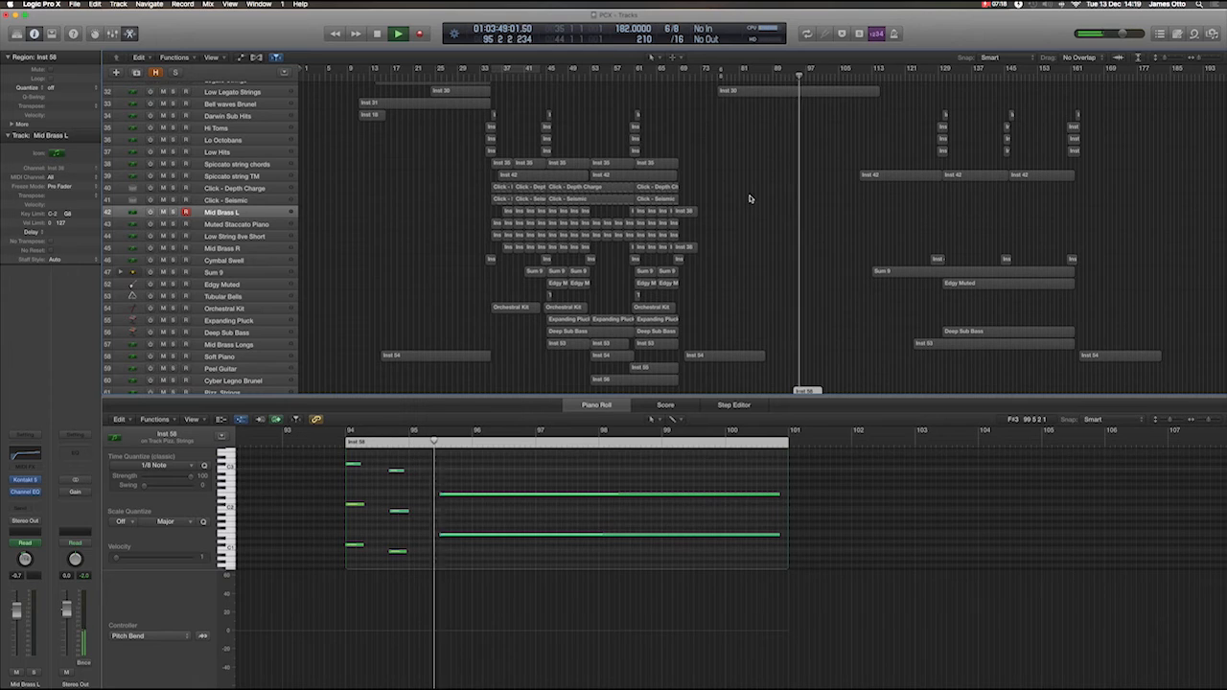
Reopen the second Low Legato Strings region and set the Piano Roll's controller lane to Modulation.
click(765, 93)
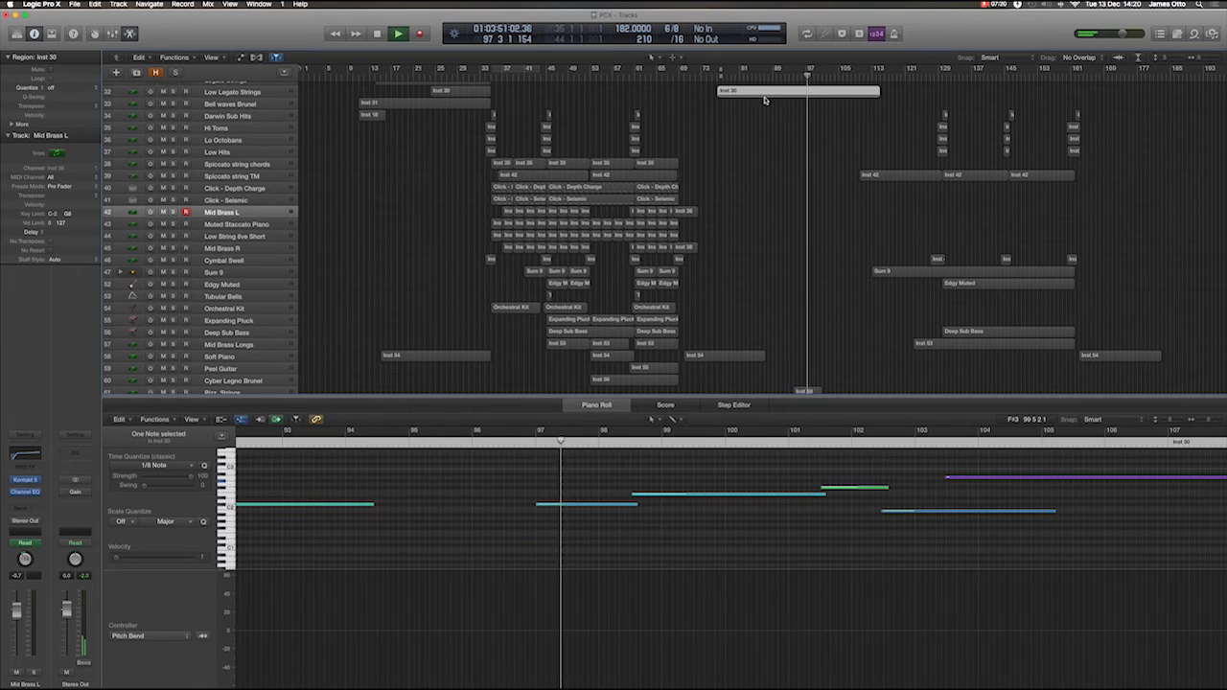
click(201, 635)
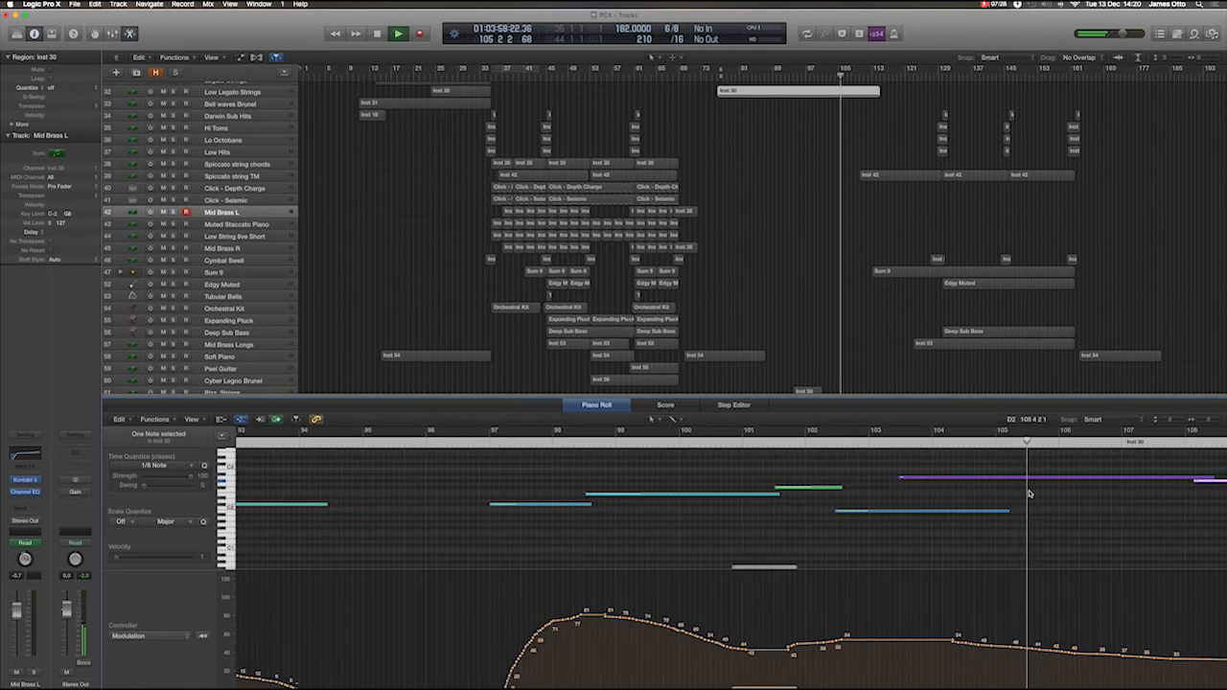
View the notes of the Spiccato string TM region at bar 110, followed by the HornEuph Legato region's notes and modulation.
click(890, 177)
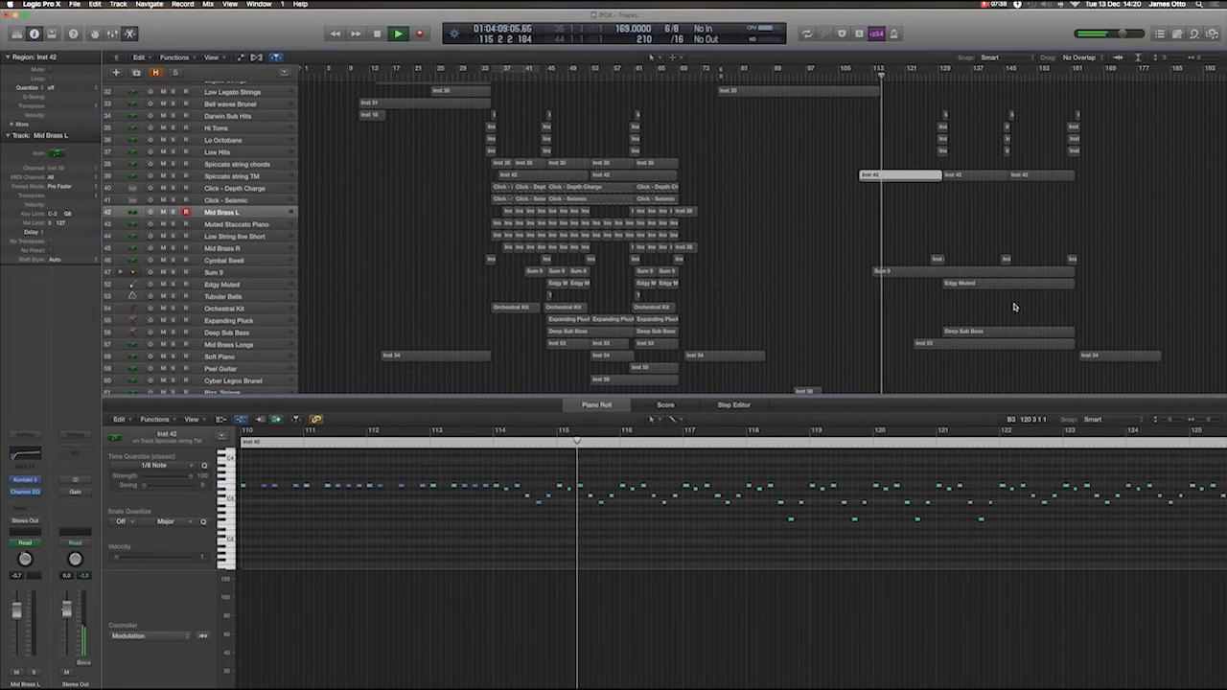
scroll(1013, 307, down, 1)
scroll(1014, 307, down, 10)
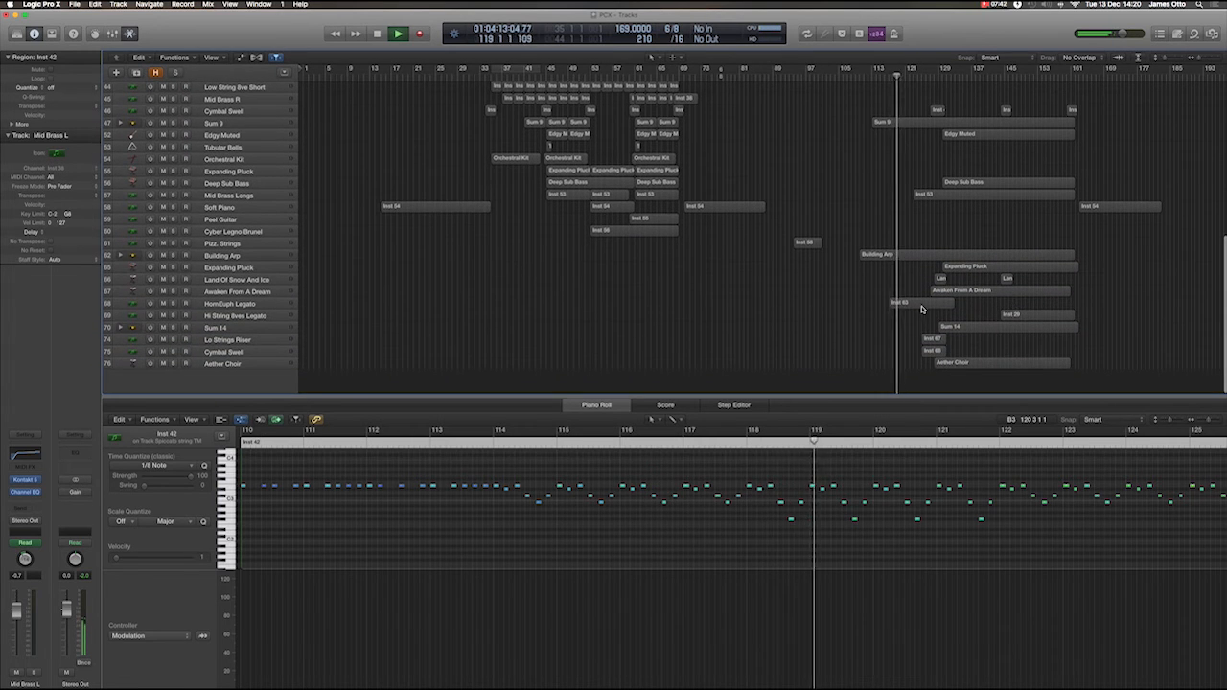
click(919, 306)
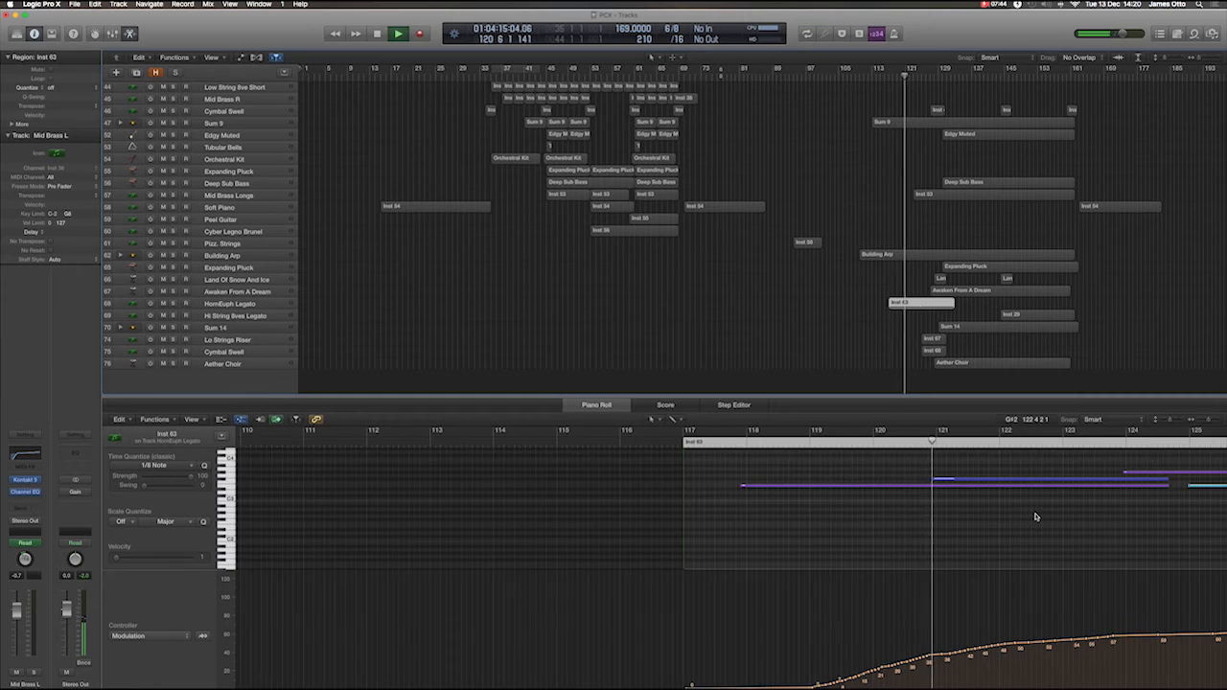
scroll(1037, 517, right, 5)
scroll(1037, 517, right, 5)
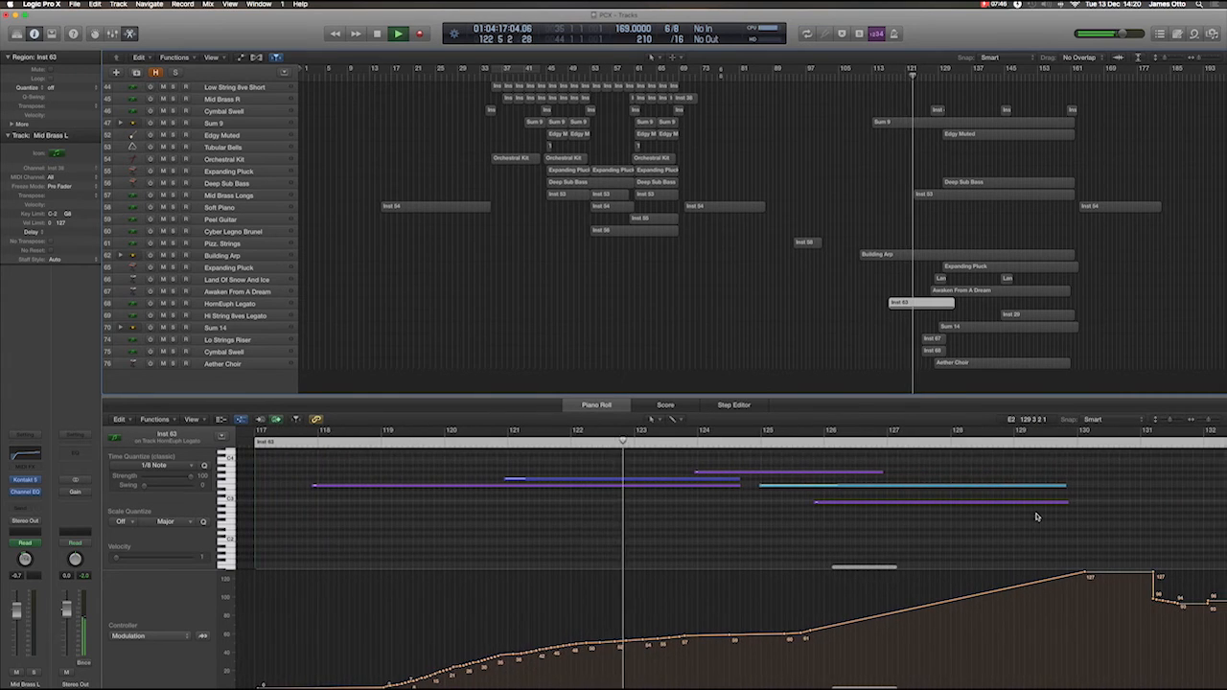
View the notes and modulation of the last Mid Brass Legato region, following it from its start to about bar 151.
scroll(1060, 246, up, 8)
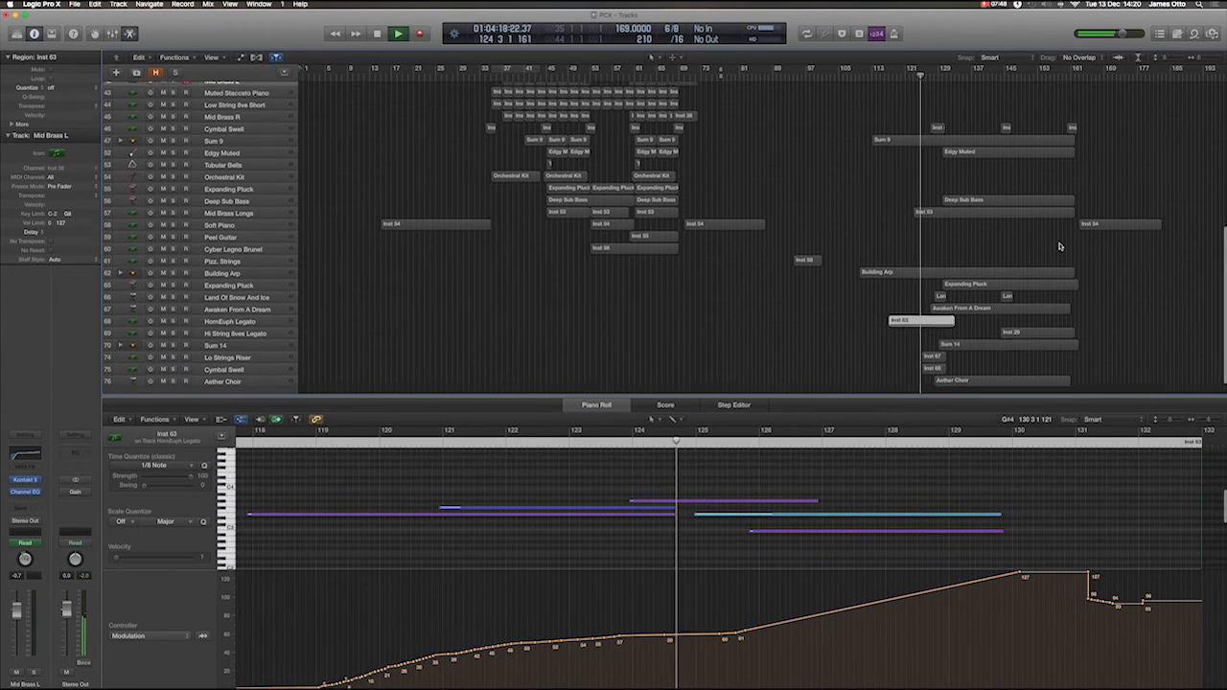
scroll(1060, 247, up, 5)
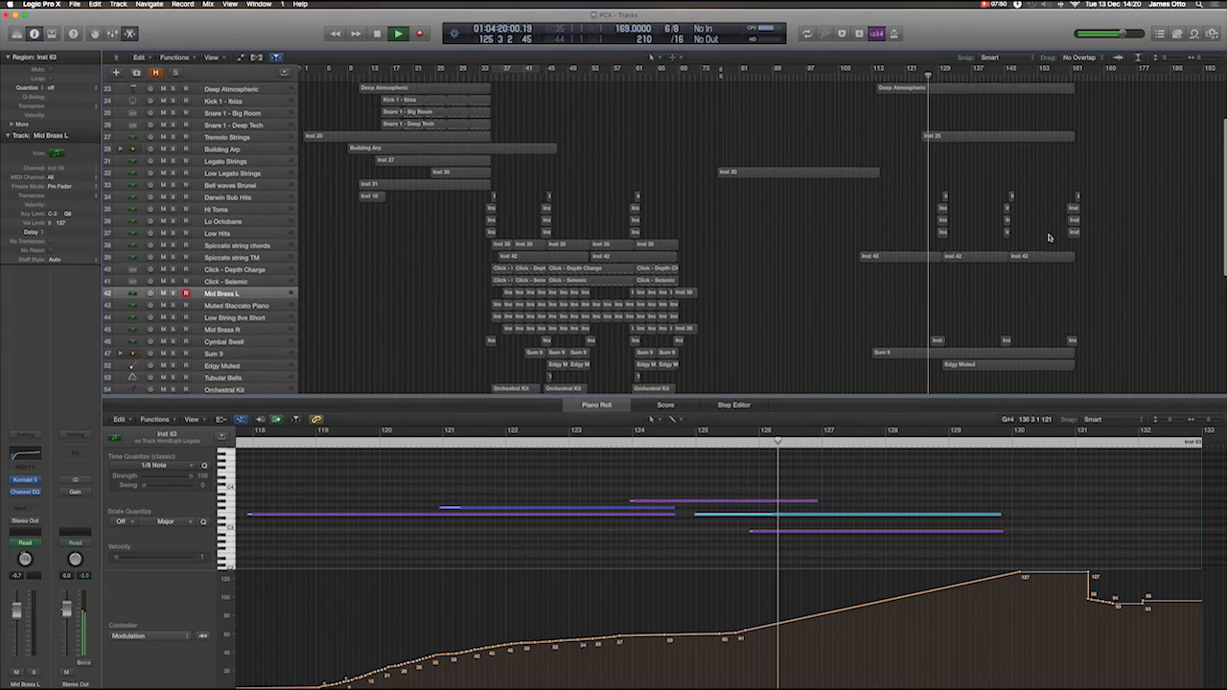
click(1006, 123)
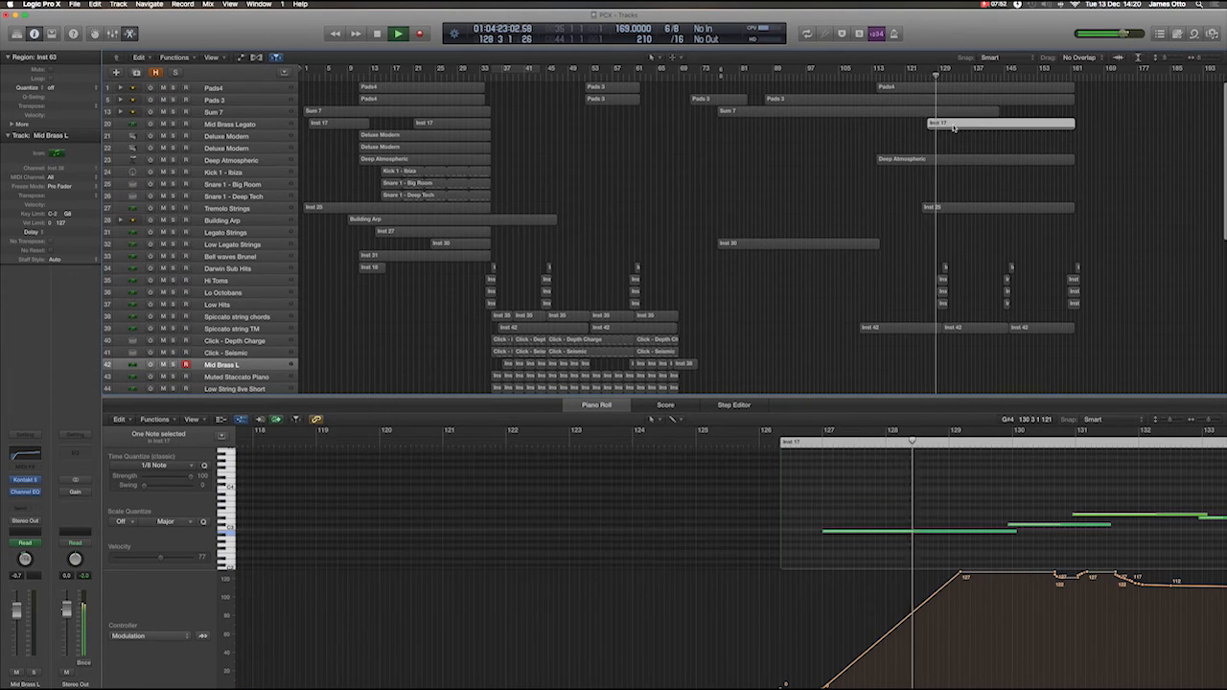
scroll(1084, 547, right, 5)
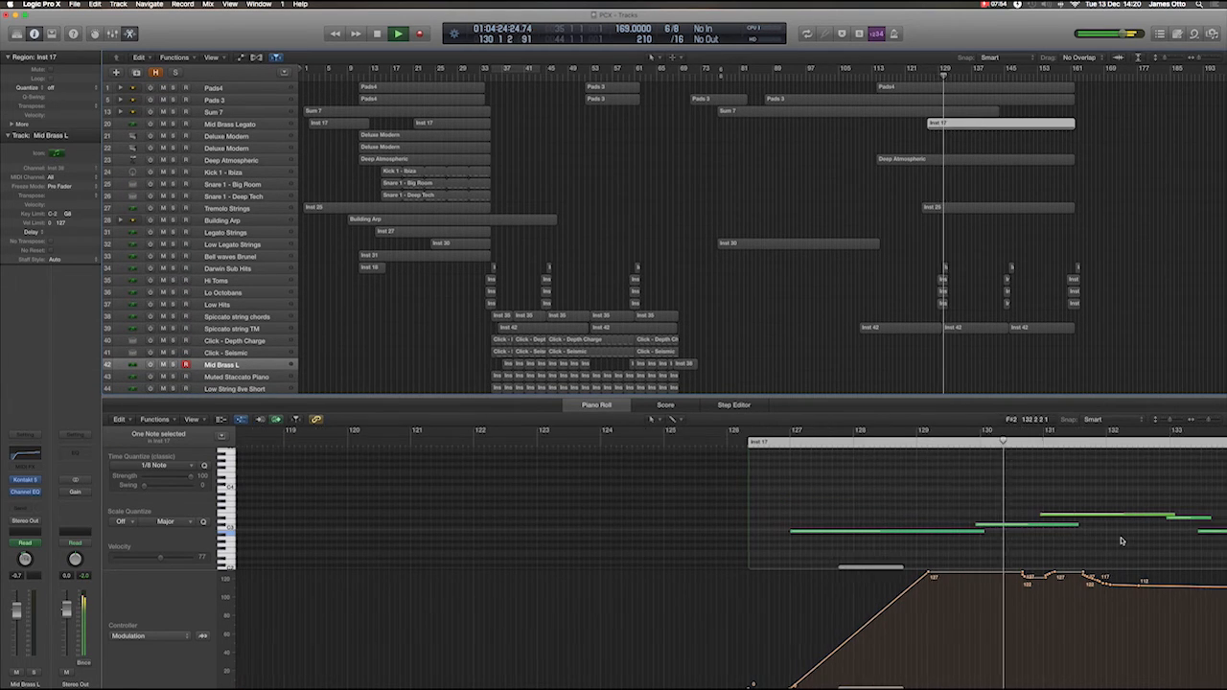
scroll(1122, 541, right, 4)
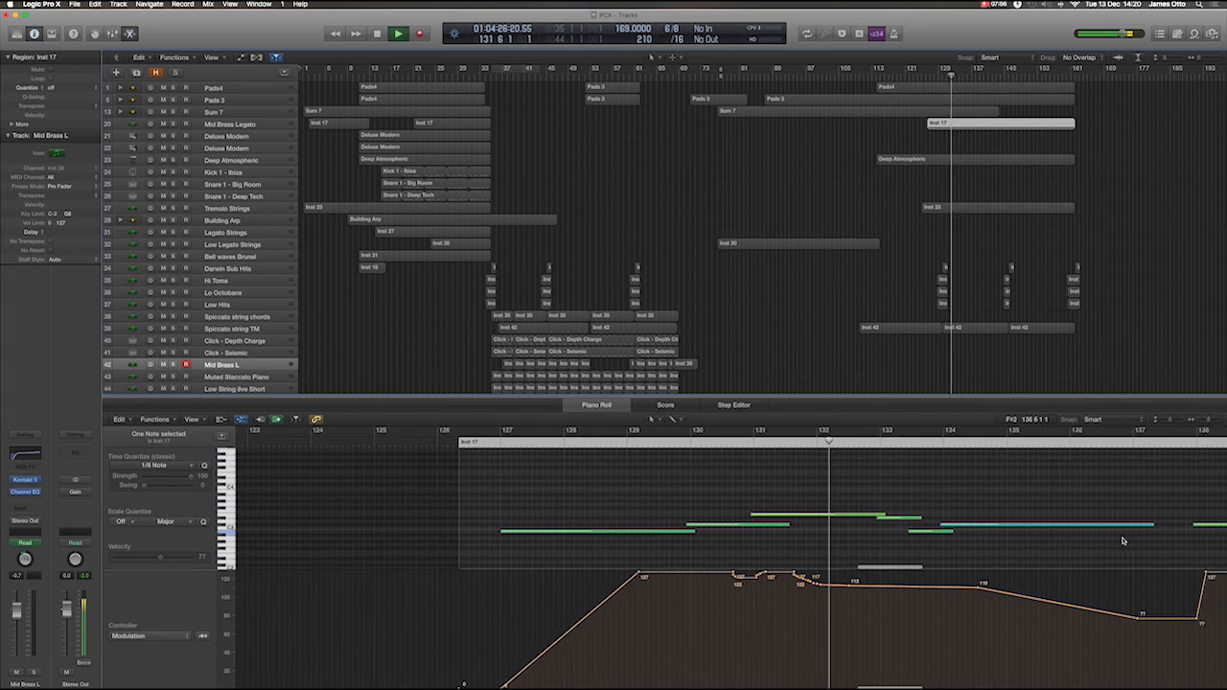
scroll(1123, 541, right, 3)
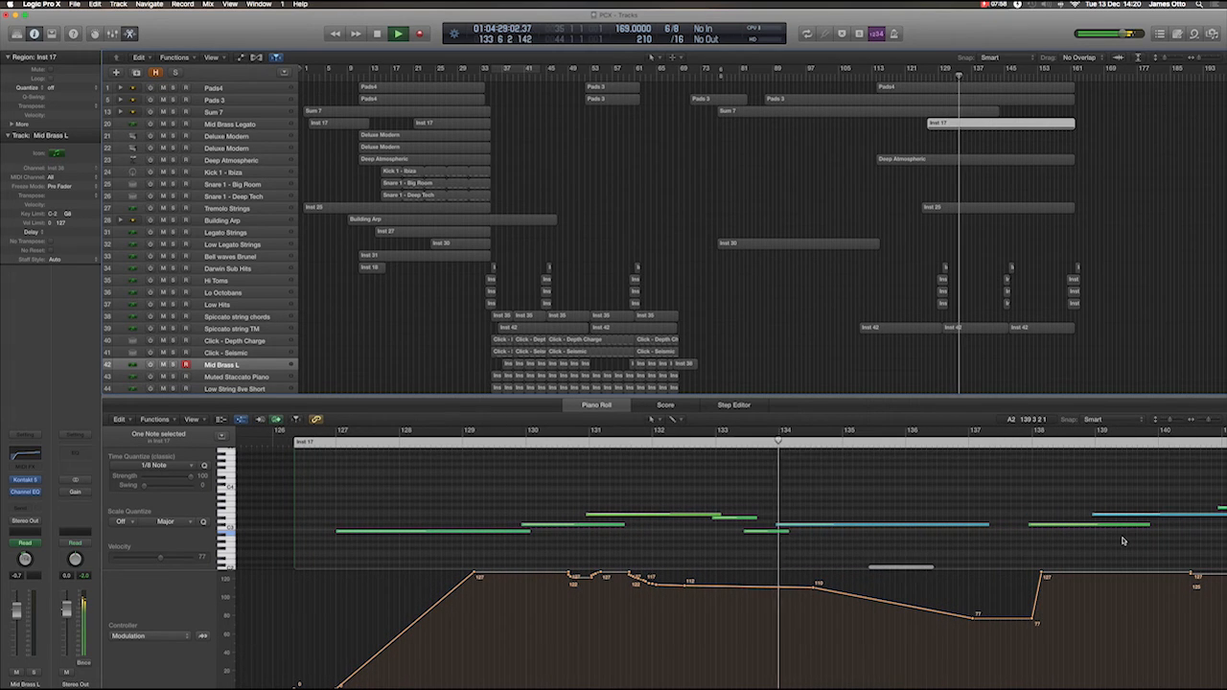
scroll(1124, 541, right, 4)
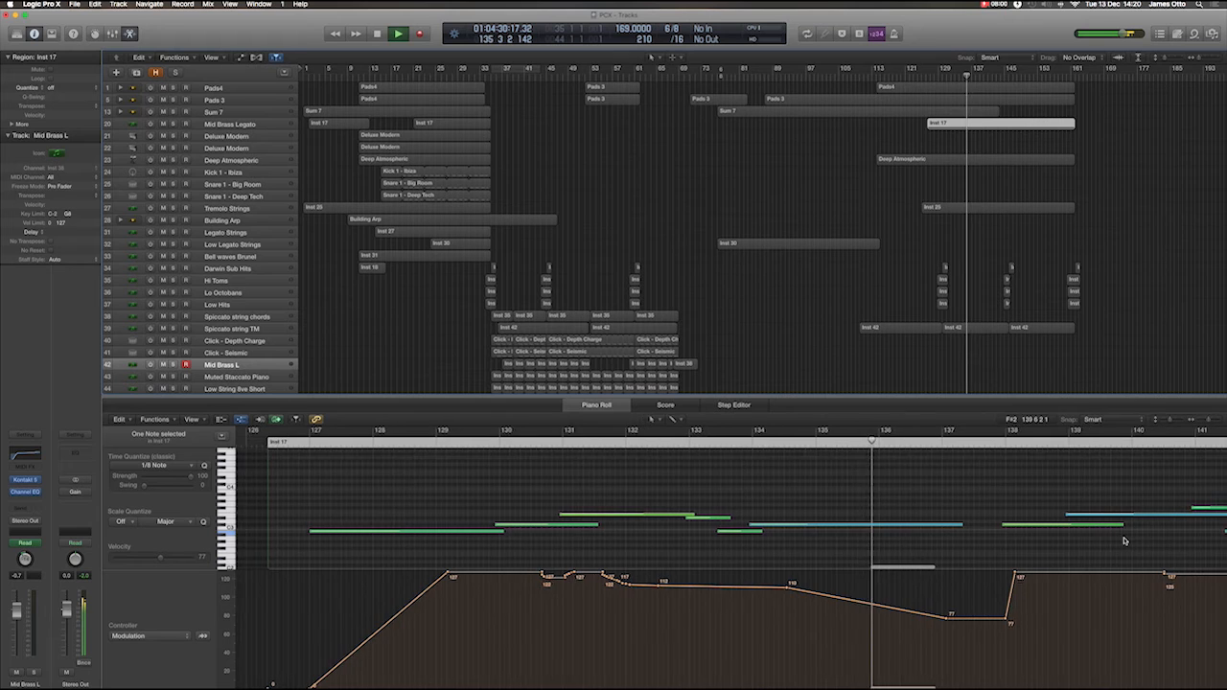
scroll(1124, 541, right, 2)
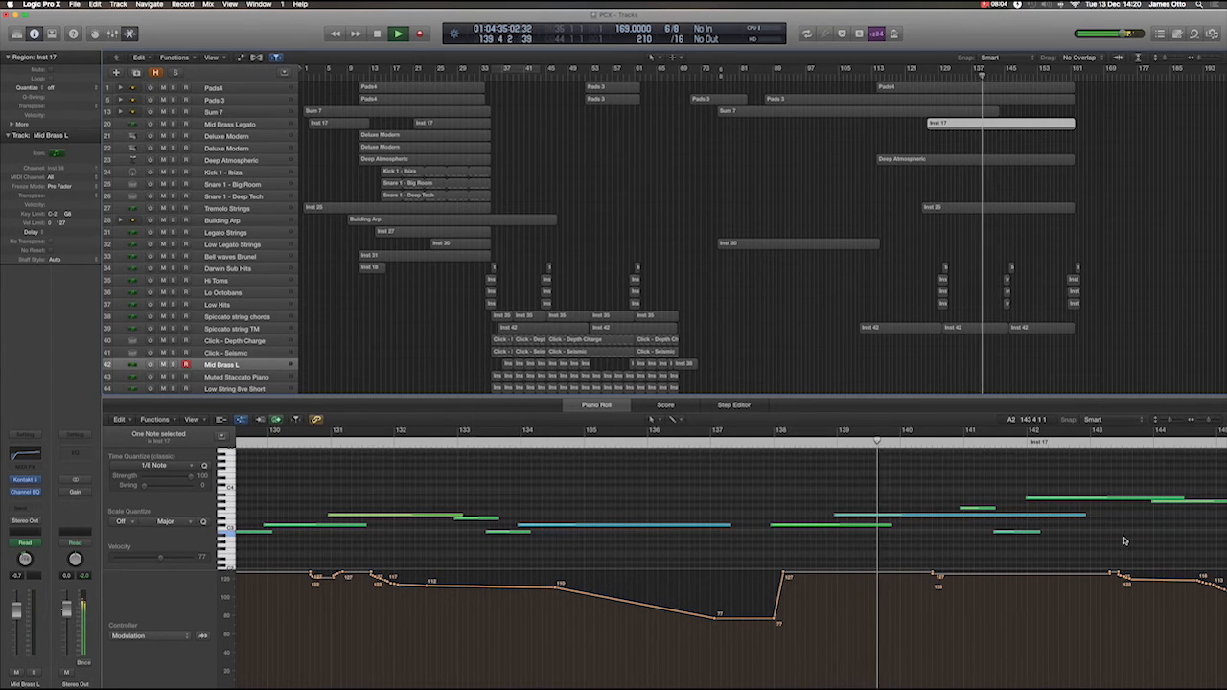
scroll(1124, 541, right, 5)
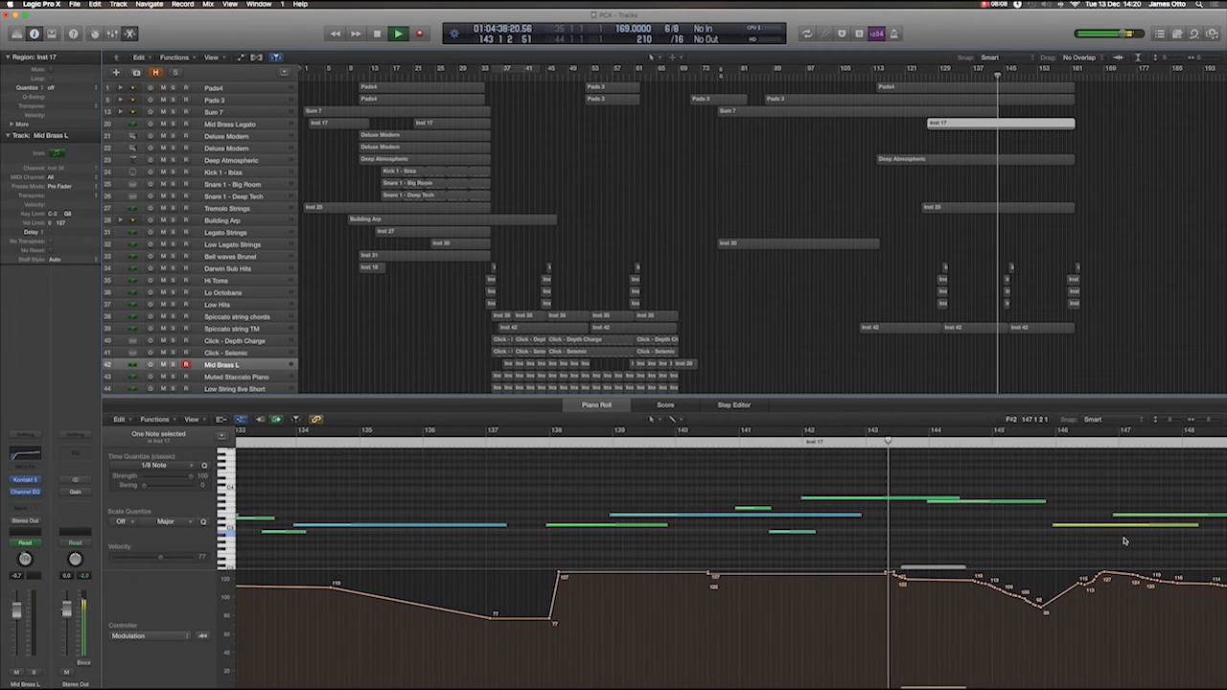
scroll(1124, 541, right, 5)
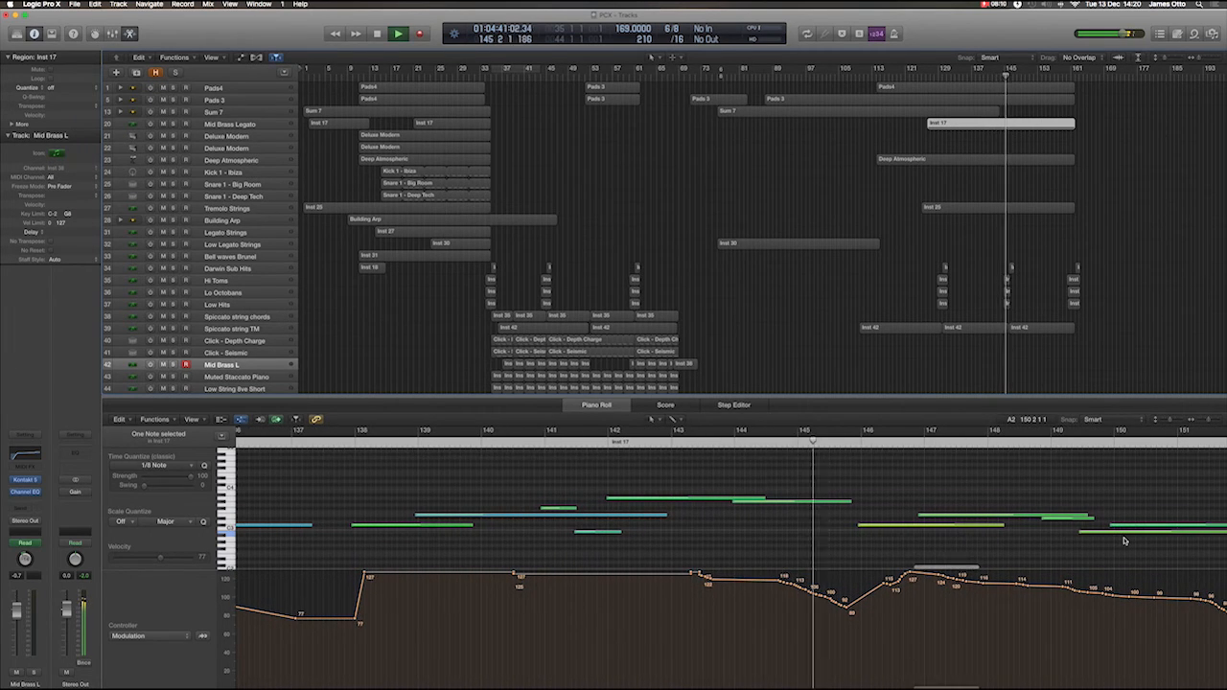
View the notes and modulation of the Hi String 8ves Legato region, followed by the notes of the last Soft Piano region.
scroll(1079, 286, down, 10)
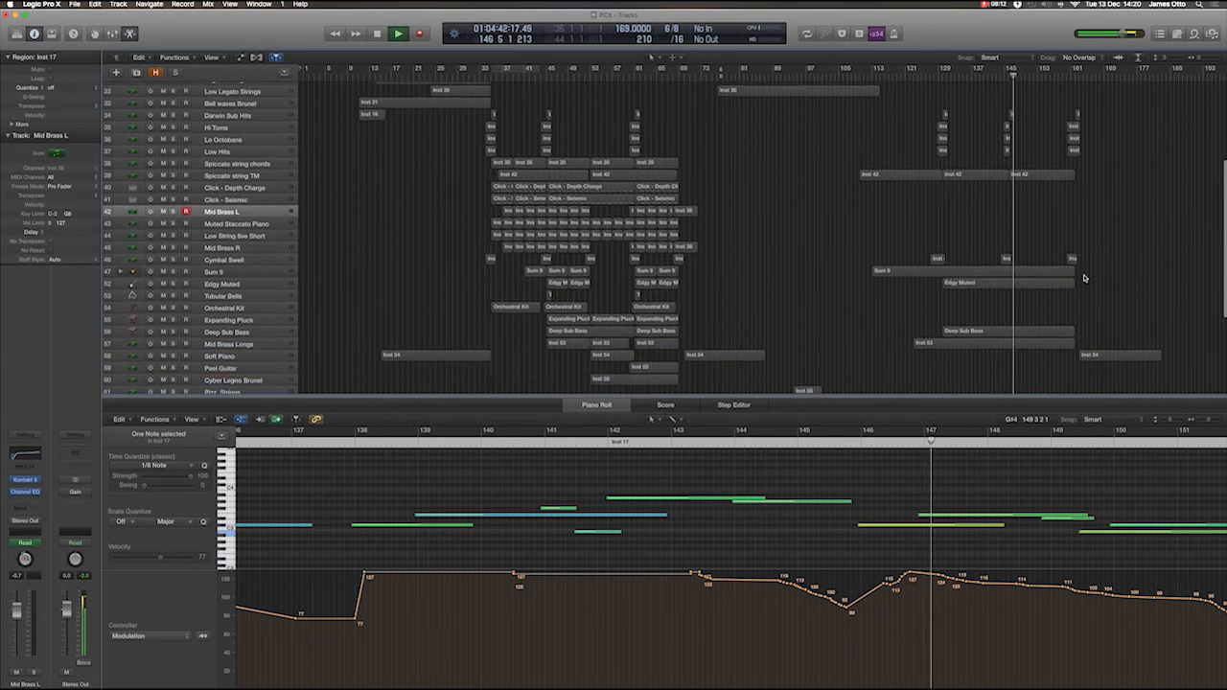
scroll(1084, 278, down, 3)
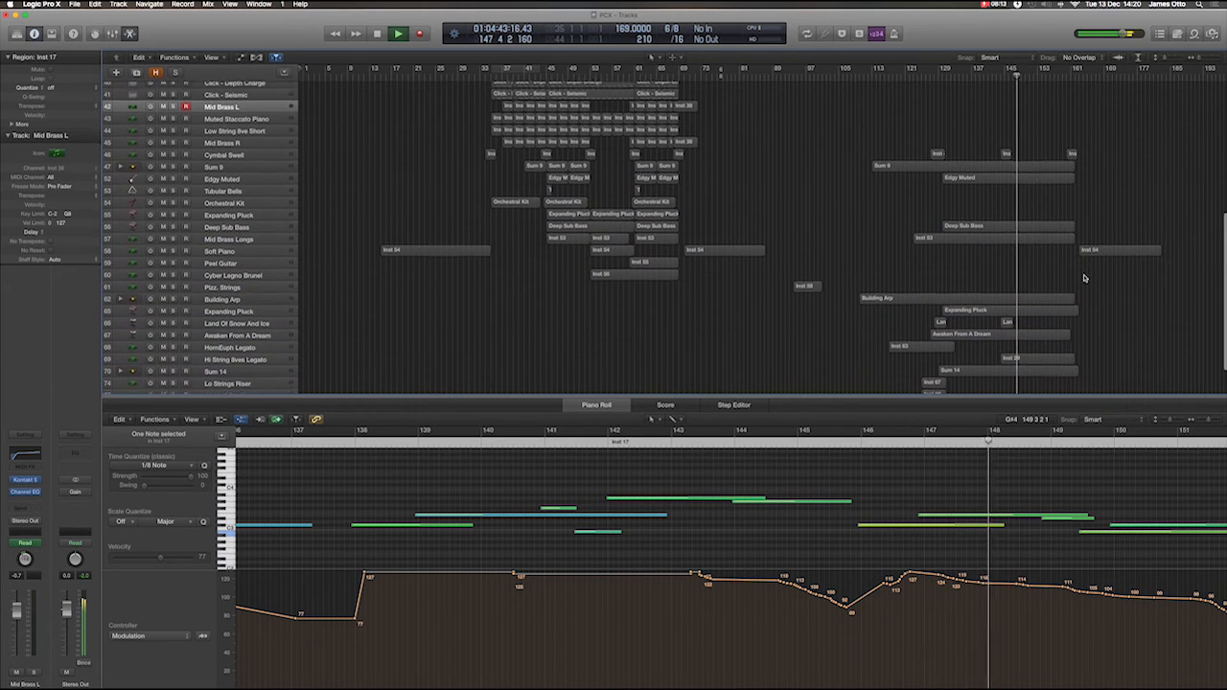
click(1048, 360)
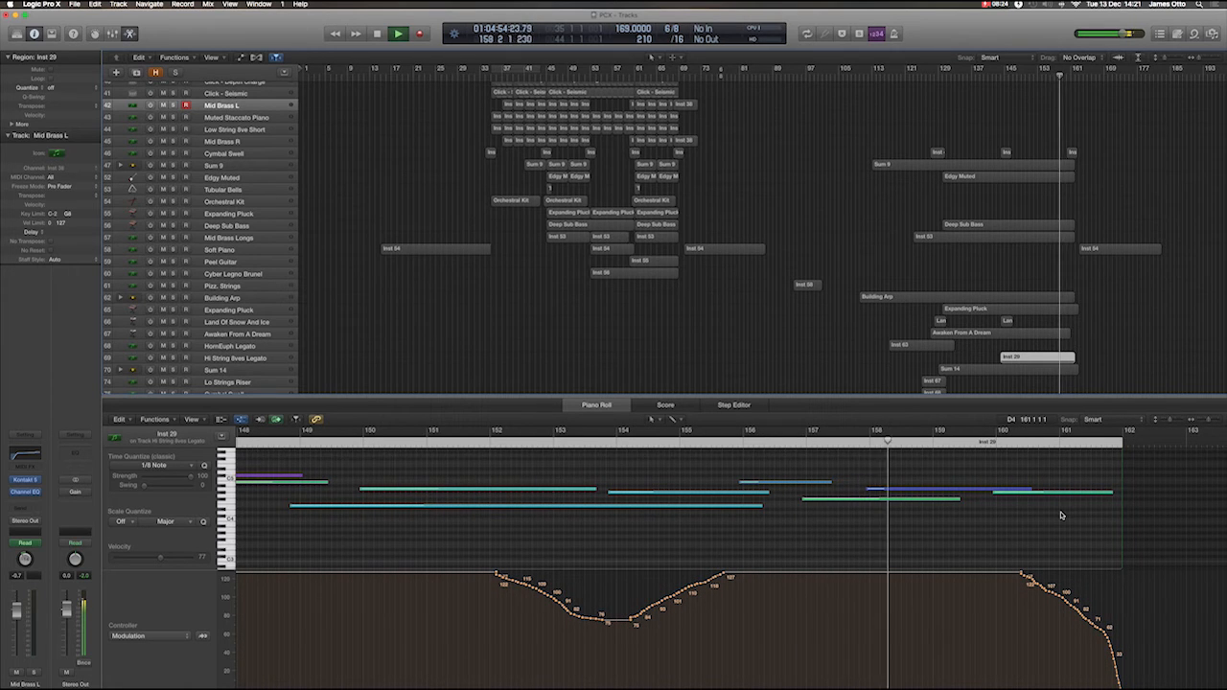
click(1110, 252)
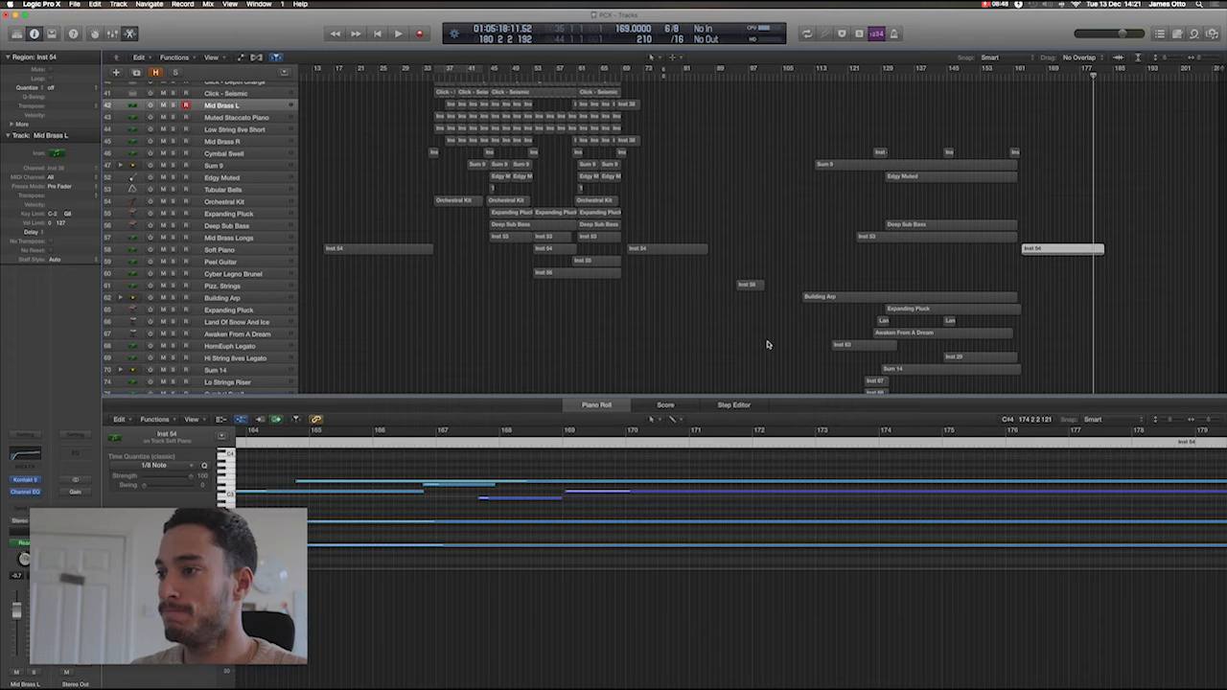
Close the Piano Roll and show the full arrangement from bar 1 and the topmost track.
click(578, 405)
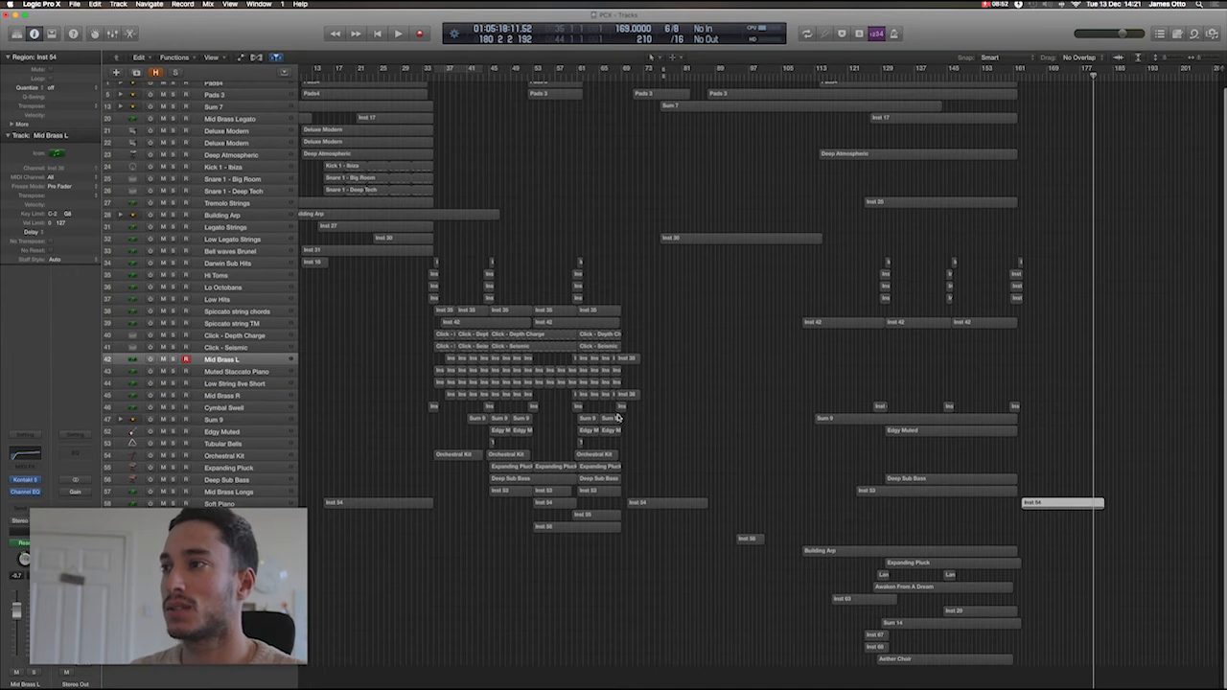
scroll(704, 413, left, 3)
scroll(704, 413, left, 1)
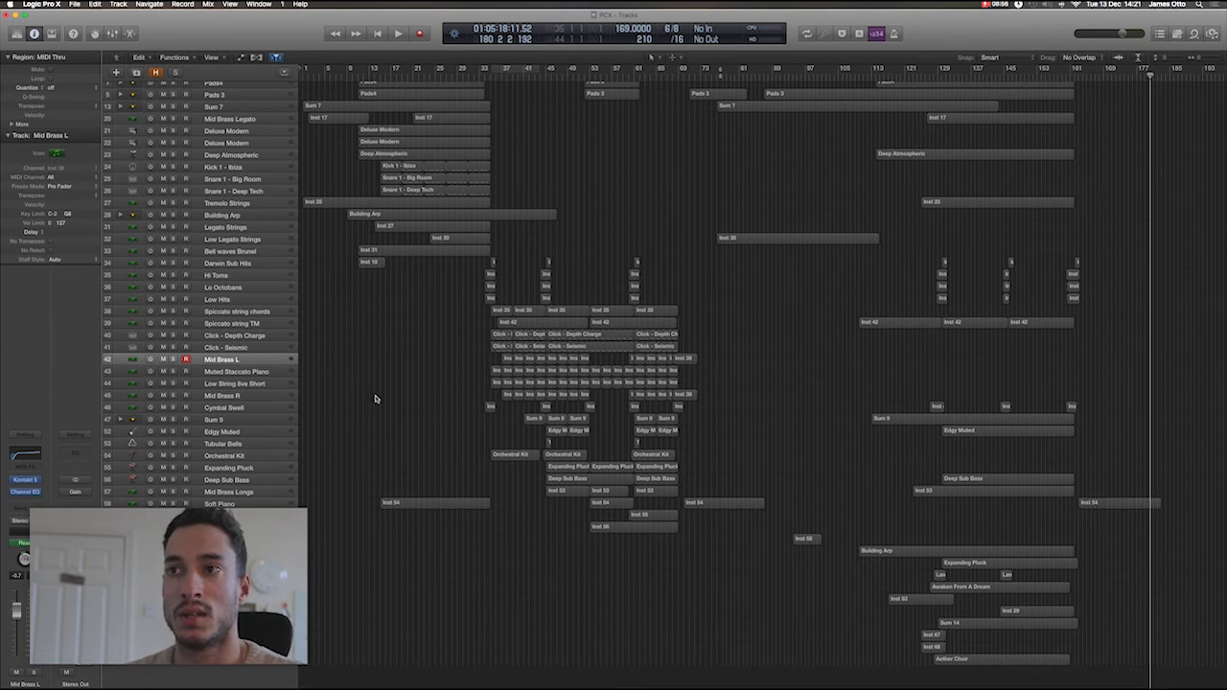
scroll(376, 399, up, 1)
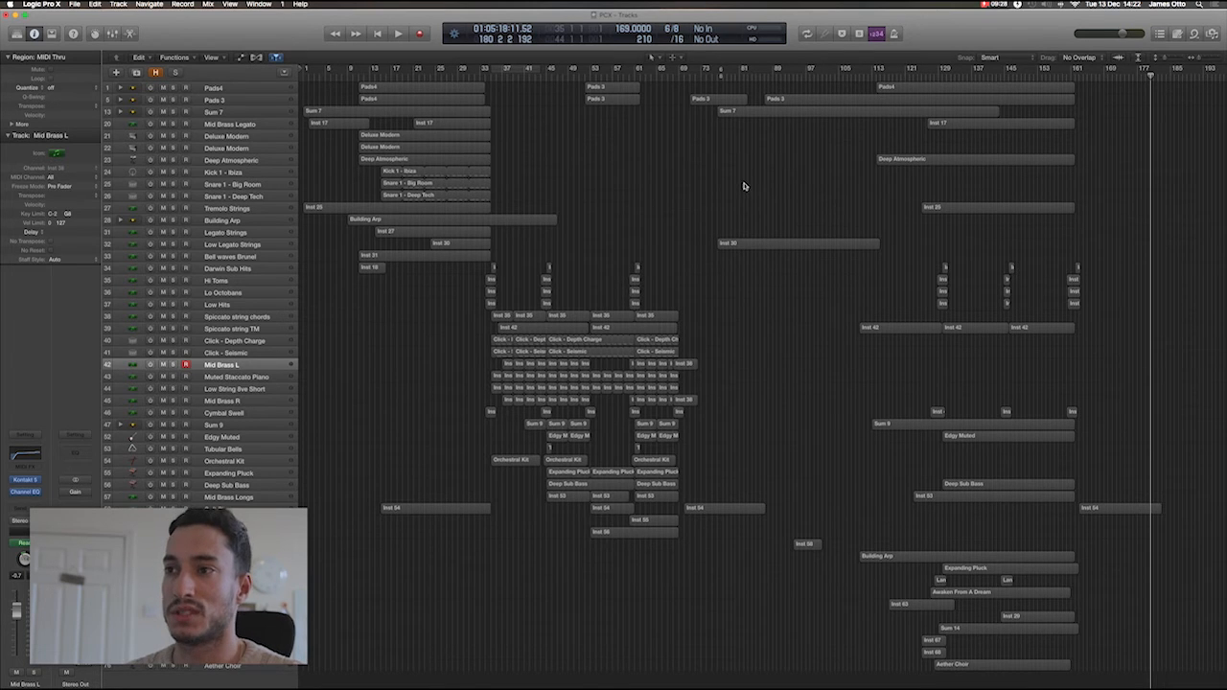
Select the first Mid Brass Legato region, place the playhead at bar 2 and solo the Mid Brass Legato track.
click(327, 125)
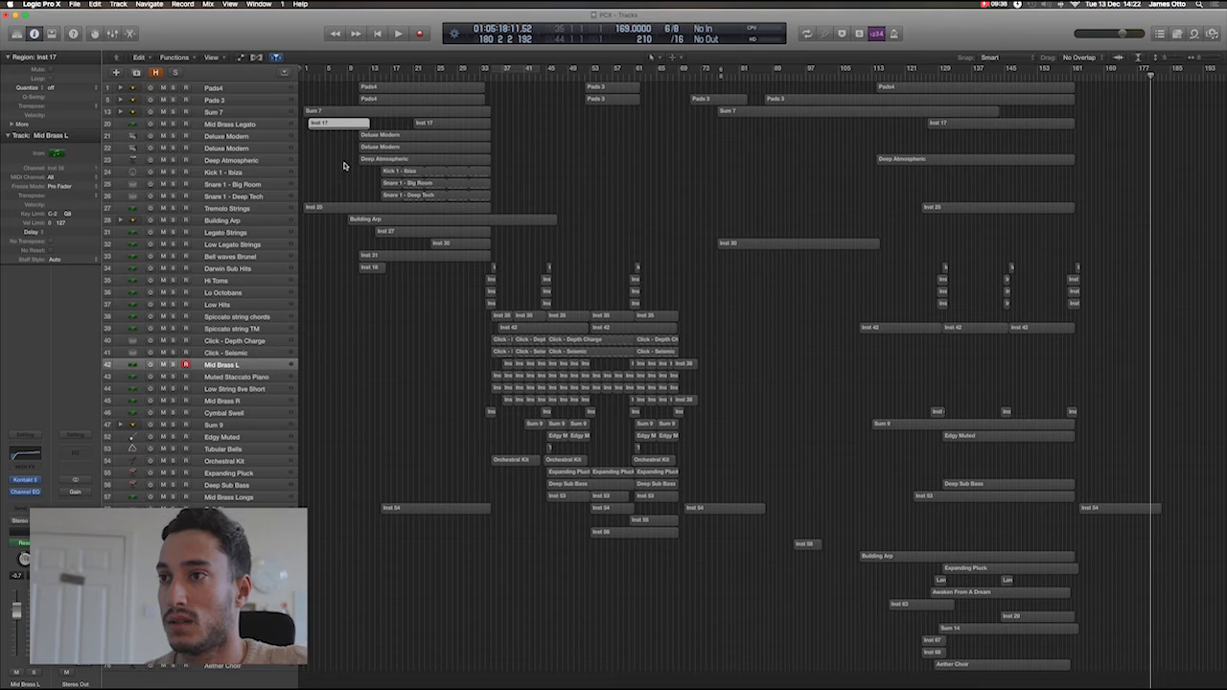
click(307, 75)
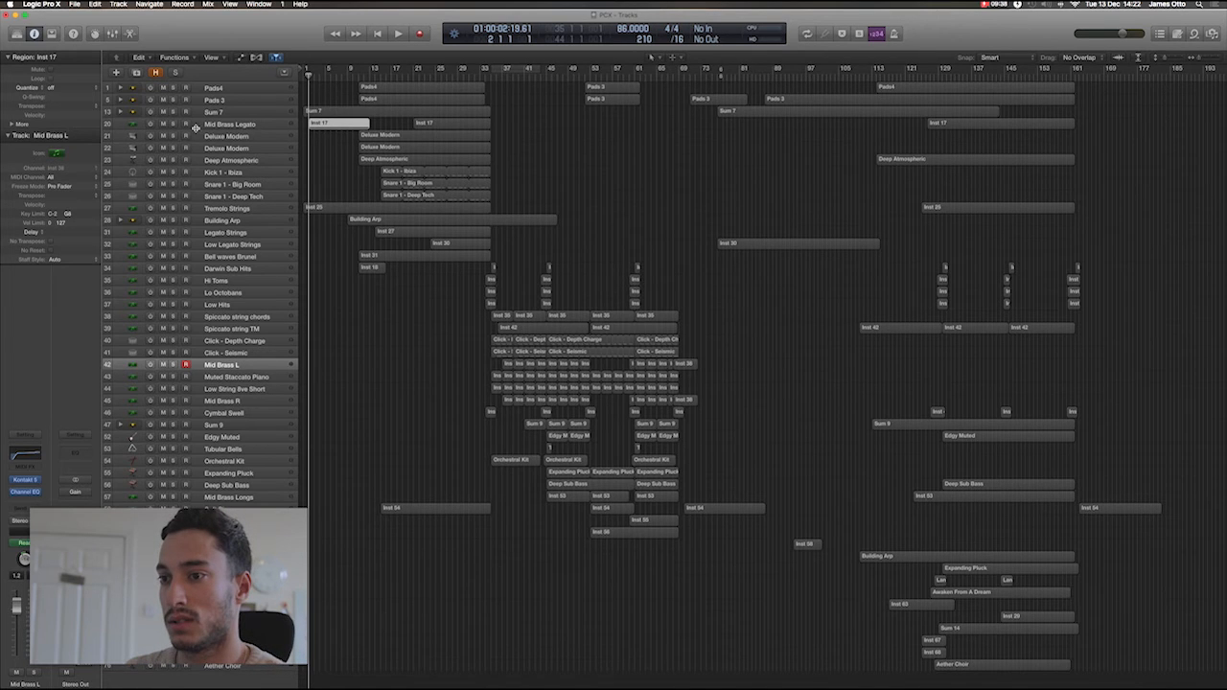
click(175, 125)
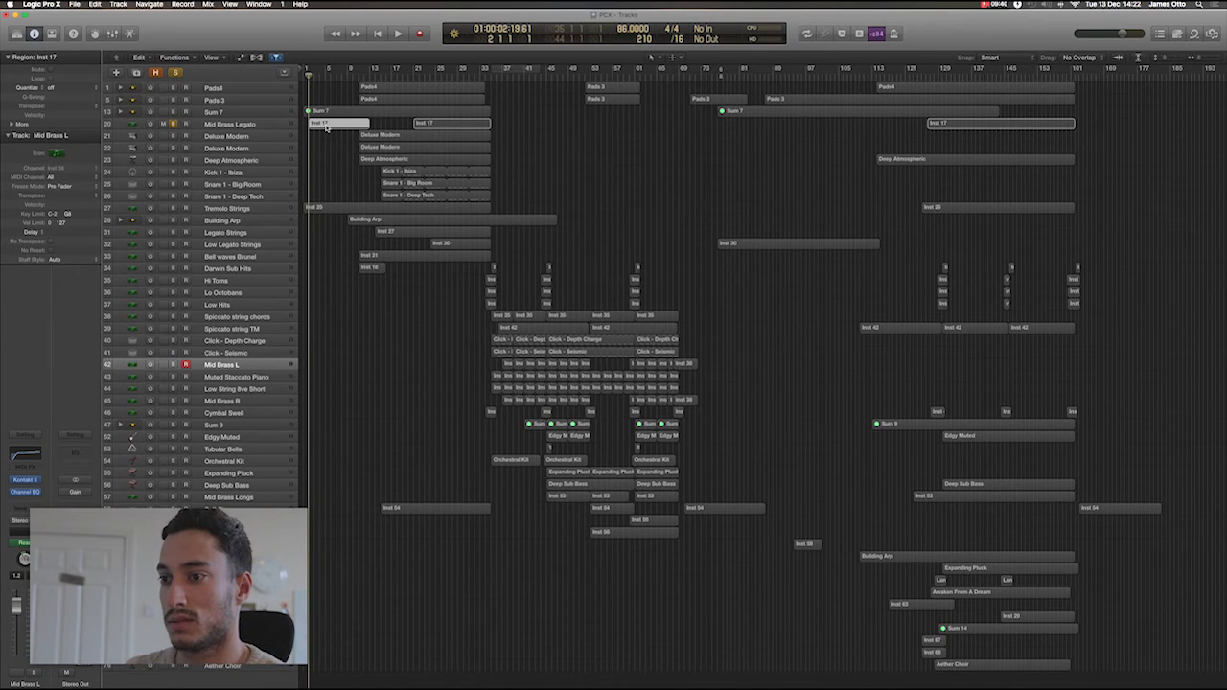
Open the notes and modulation of the first Mid Brass Legato region and play it in solo from bar 2 to bar 10.
double_click(326, 125)
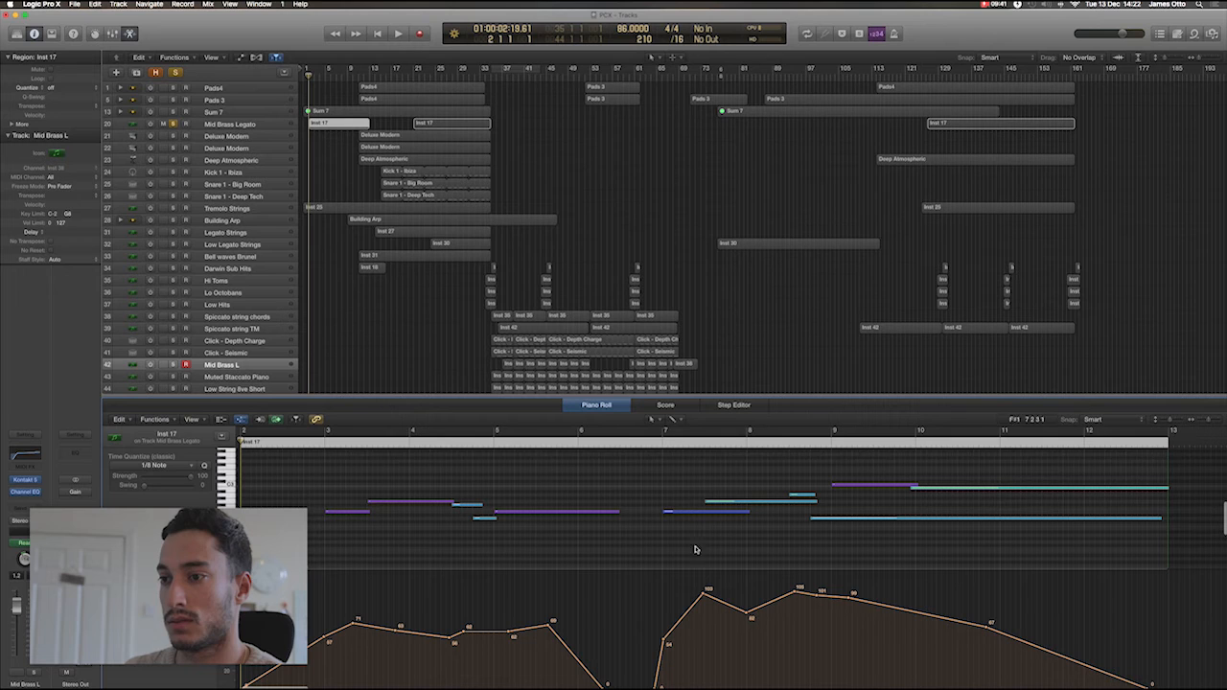
click(301, 448)
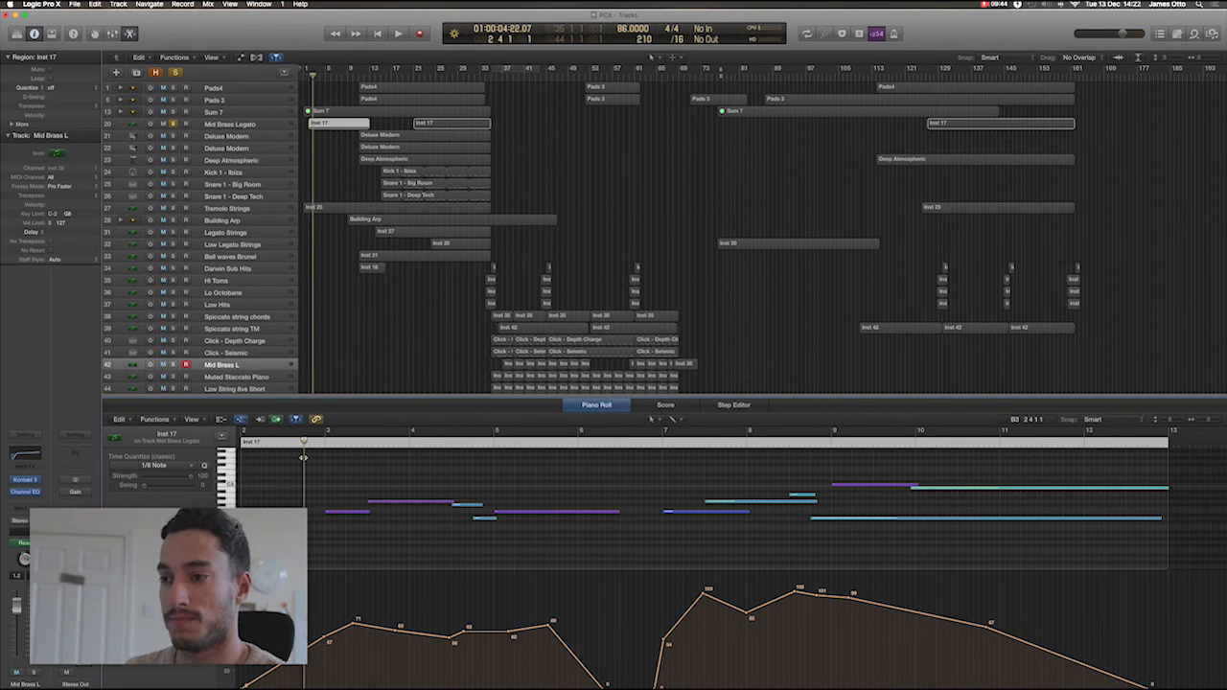
key(space)
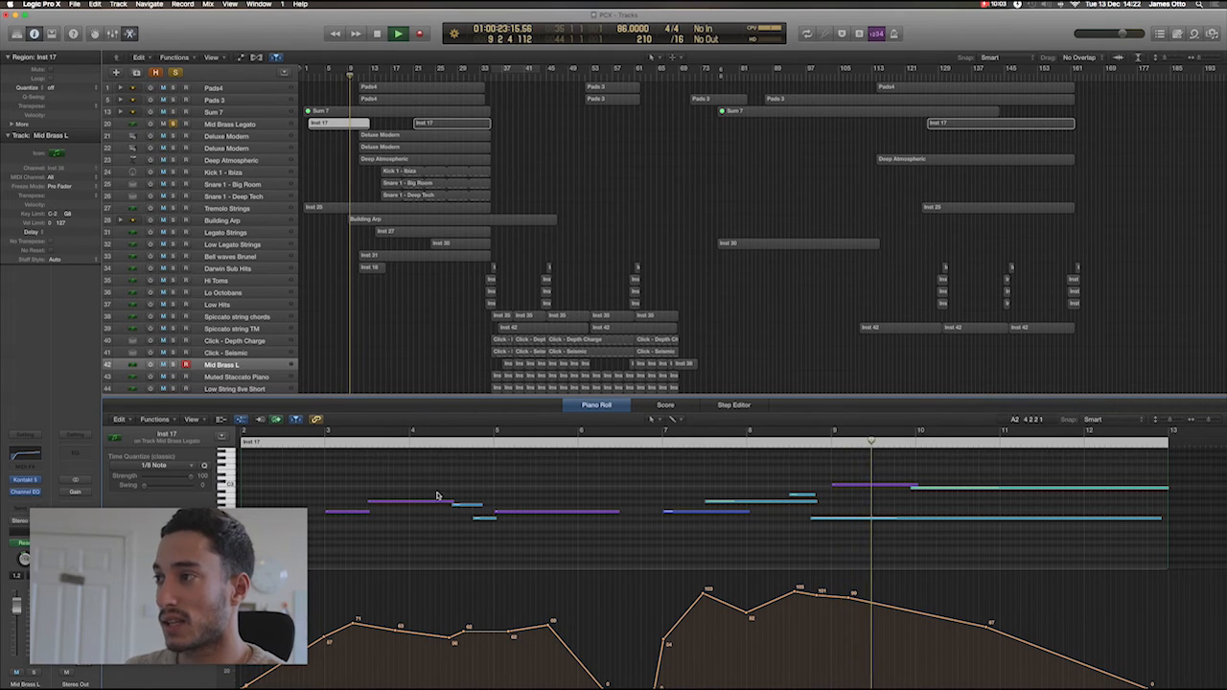
key(space)
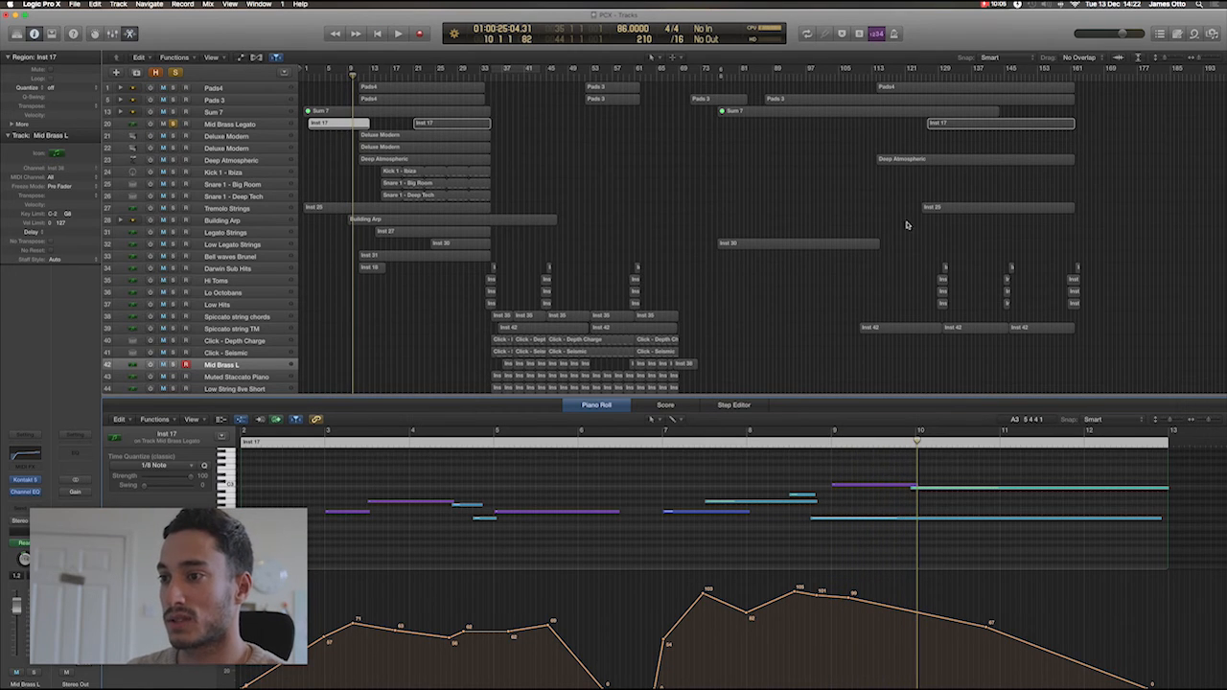
Show the start of the last Mid Brass Legato region with its notes and modulation, and place the playhead in bar 129.
click(948, 134)
click(949, 126)
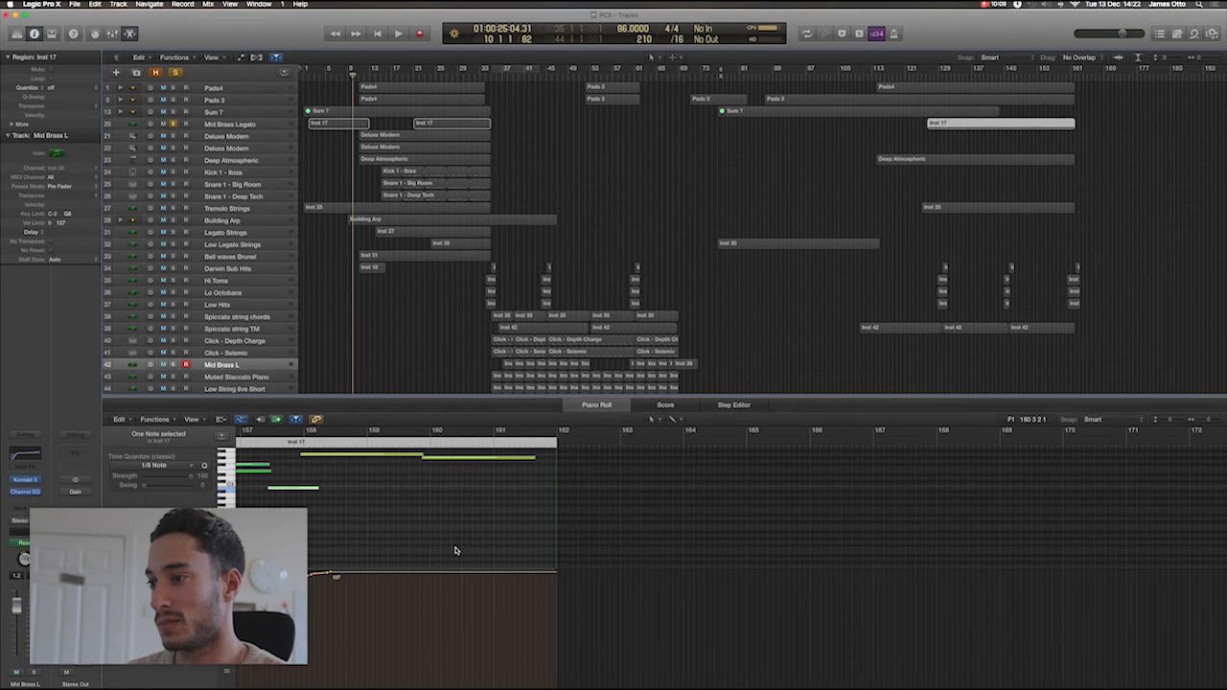
scroll(456, 550, left, 15)
scroll(456, 551, left, 10)
scroll(767, 494, up, 2)
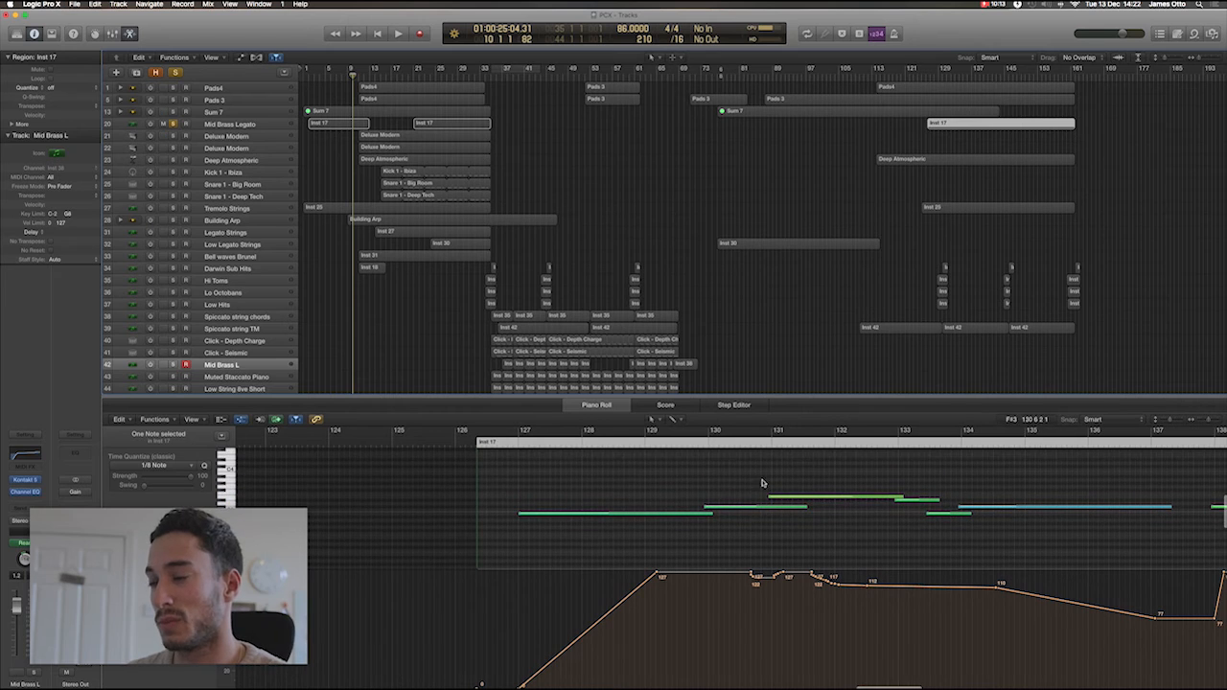
click(687, 433)
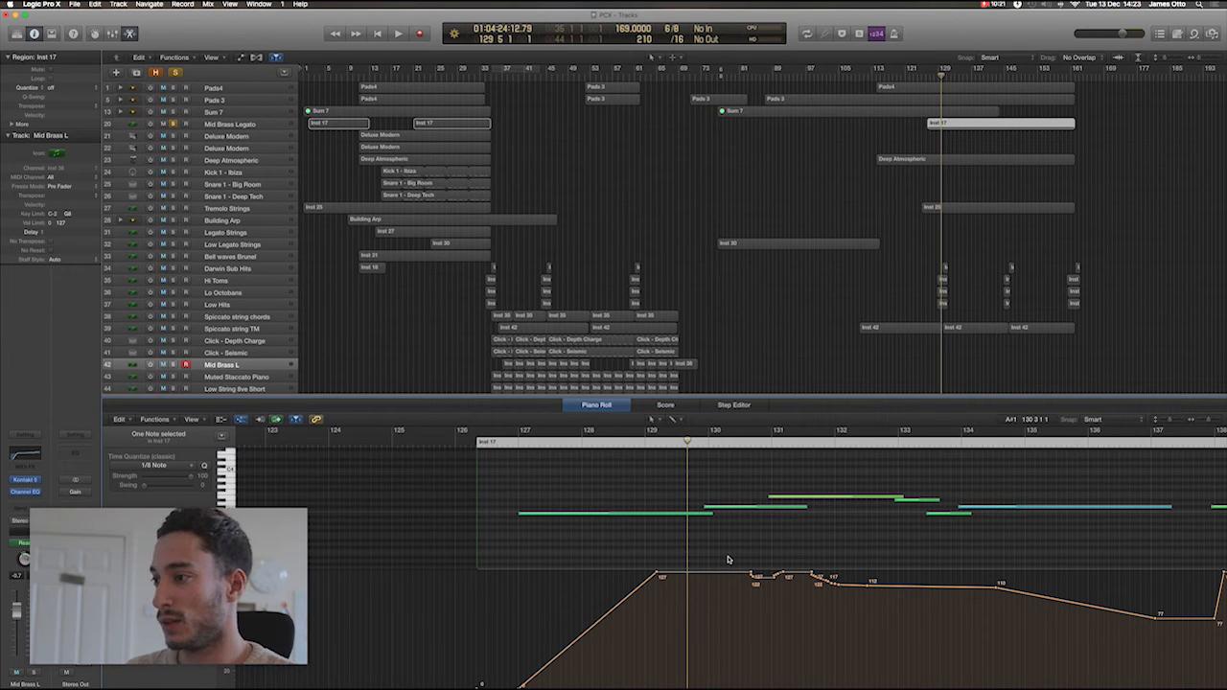
Play the last Mid Brass Legato region in solo to about bar 148, following its modulation, and close the Piano Roll with no region selected.
key(space)
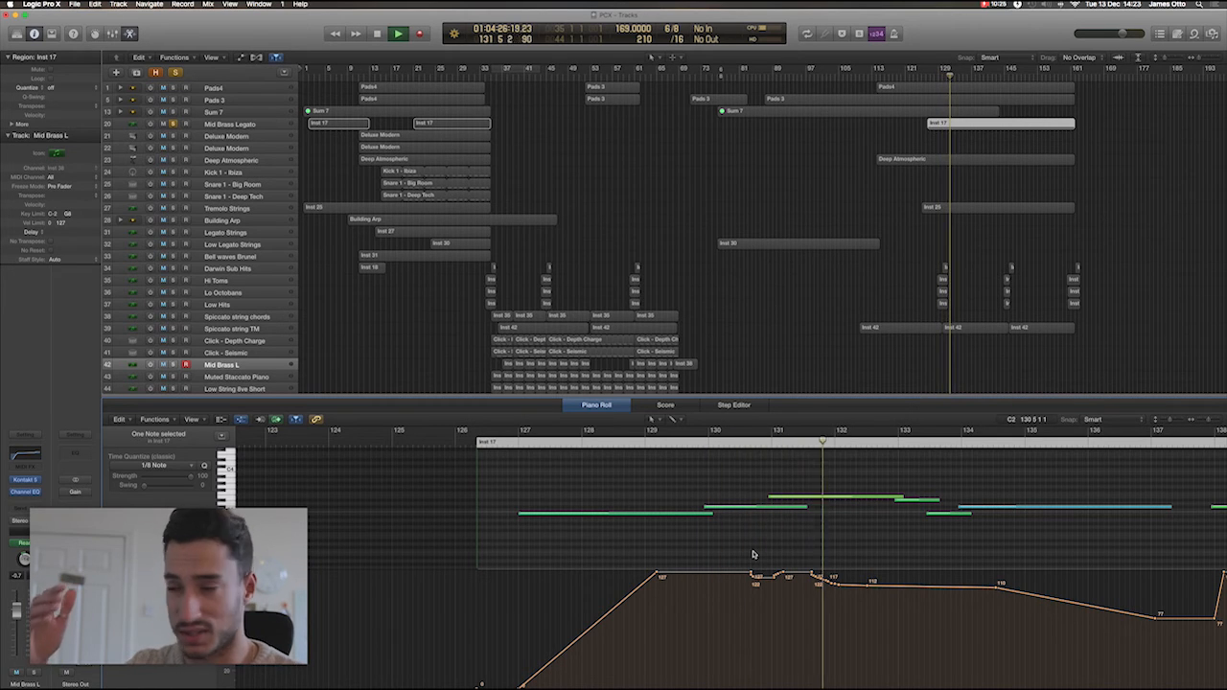
scroll(758, 556, right, 3)
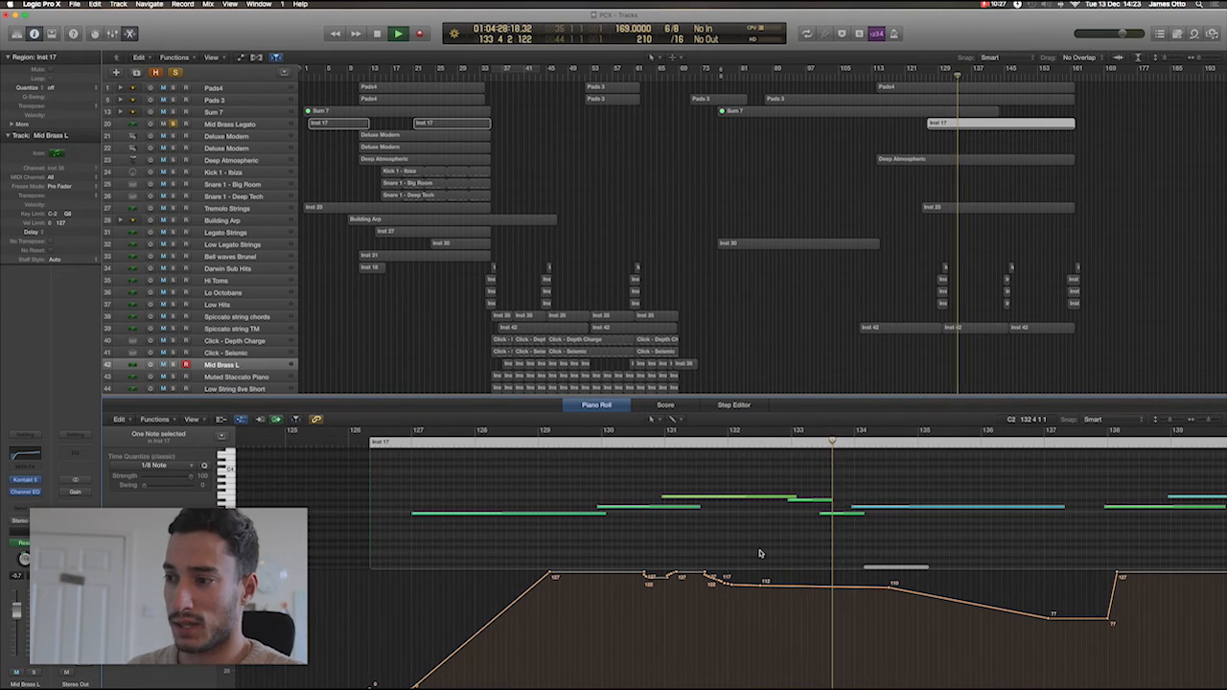
scroll(759, 554, right, 3)
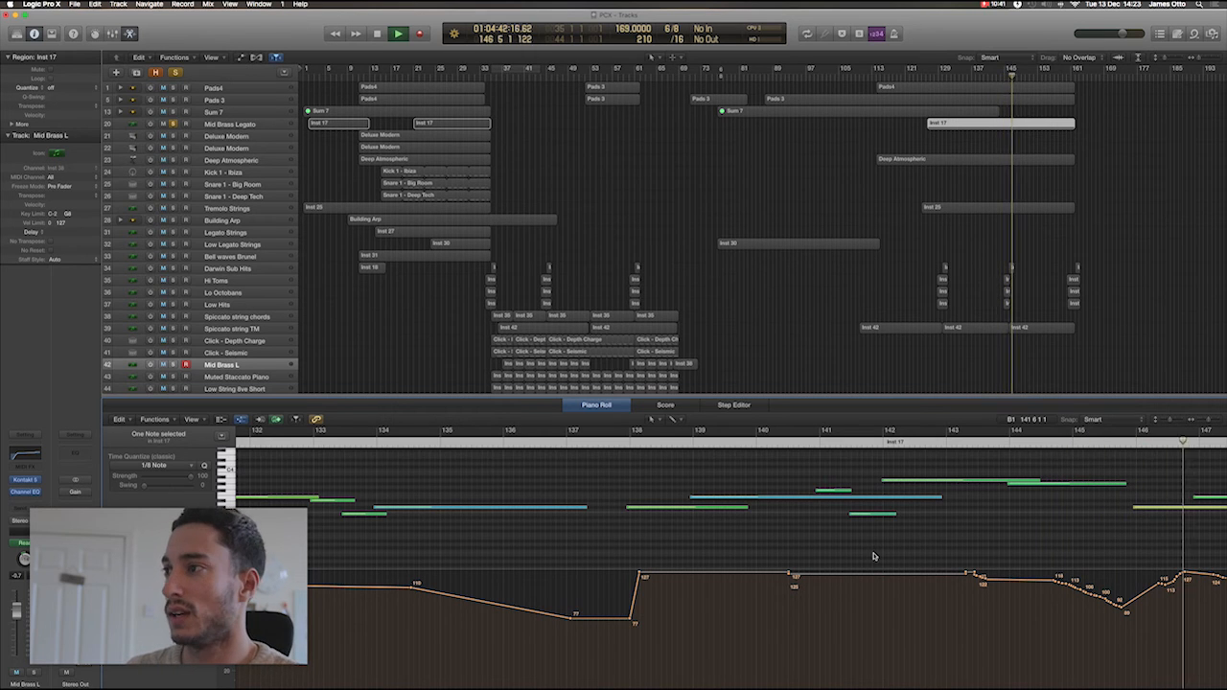
key(space)
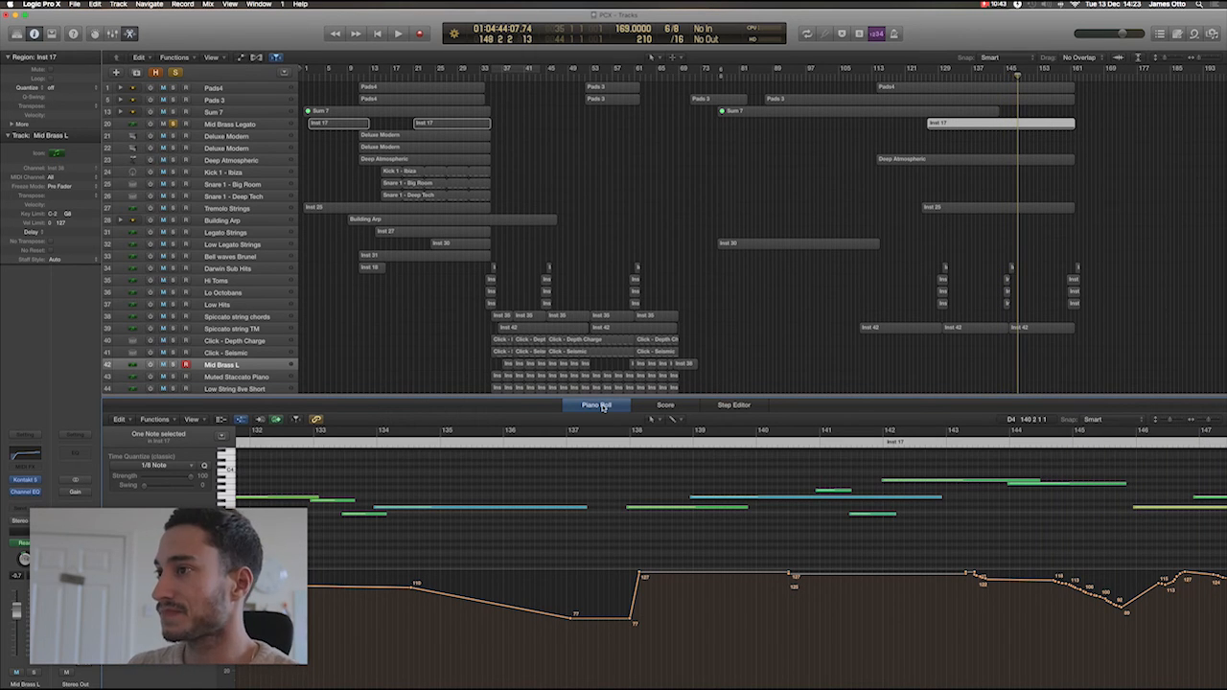
click(604, 407)
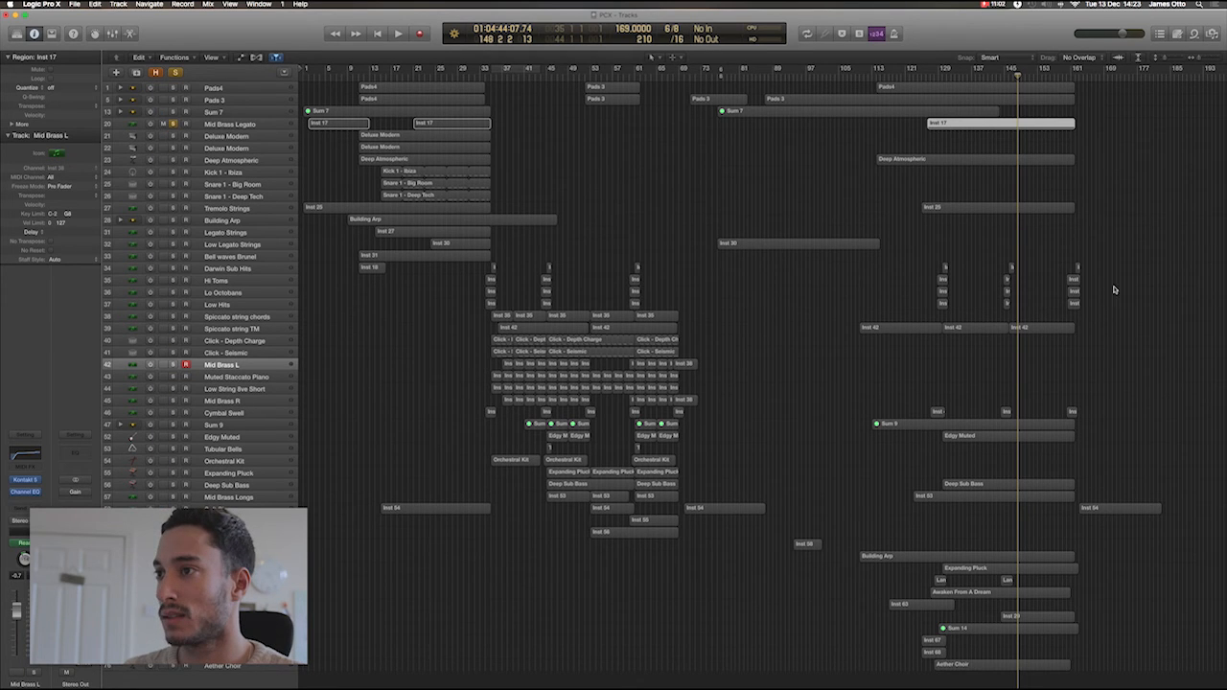
click(688, 209)
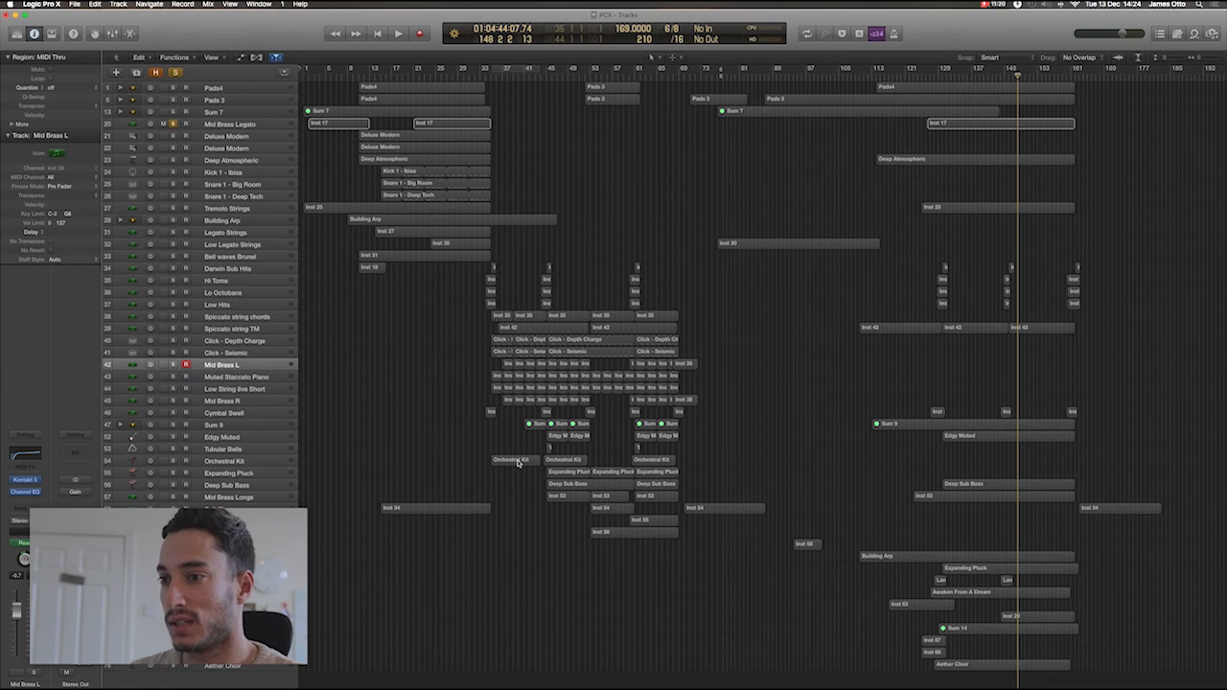
Open the notes of the first Orchestral Kit region, and solo and select the Orchestral Kit track.
double_click(517, 463)
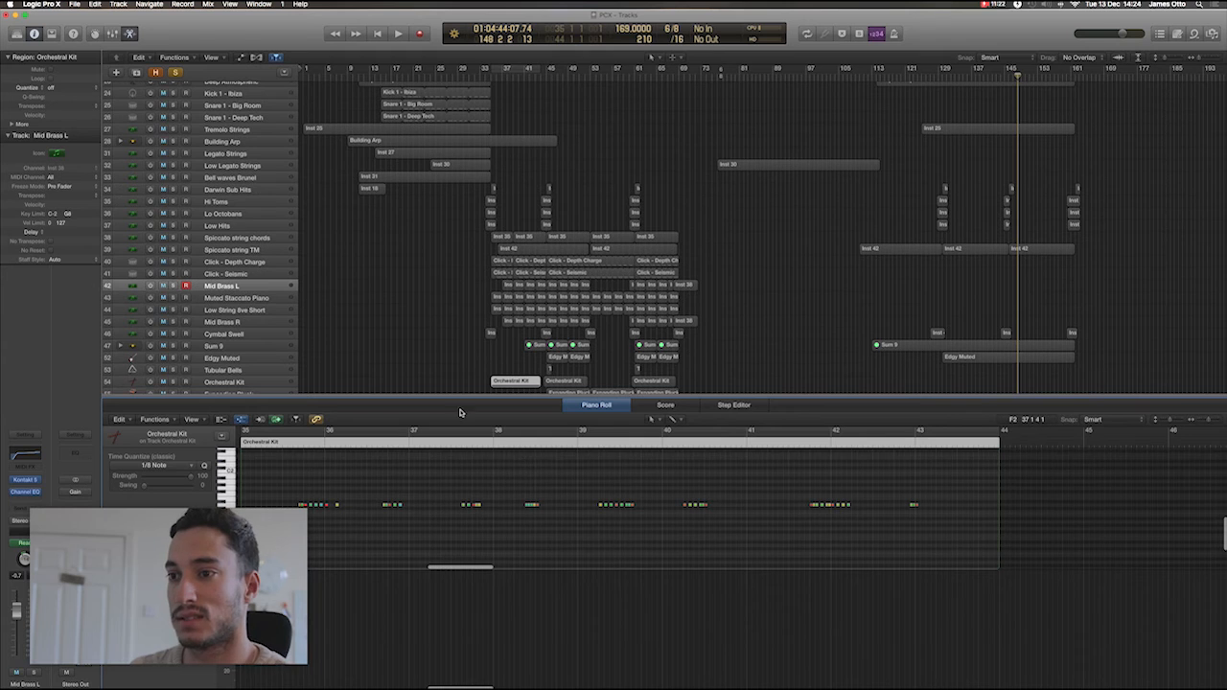
scroll(186, 99, up, 1)
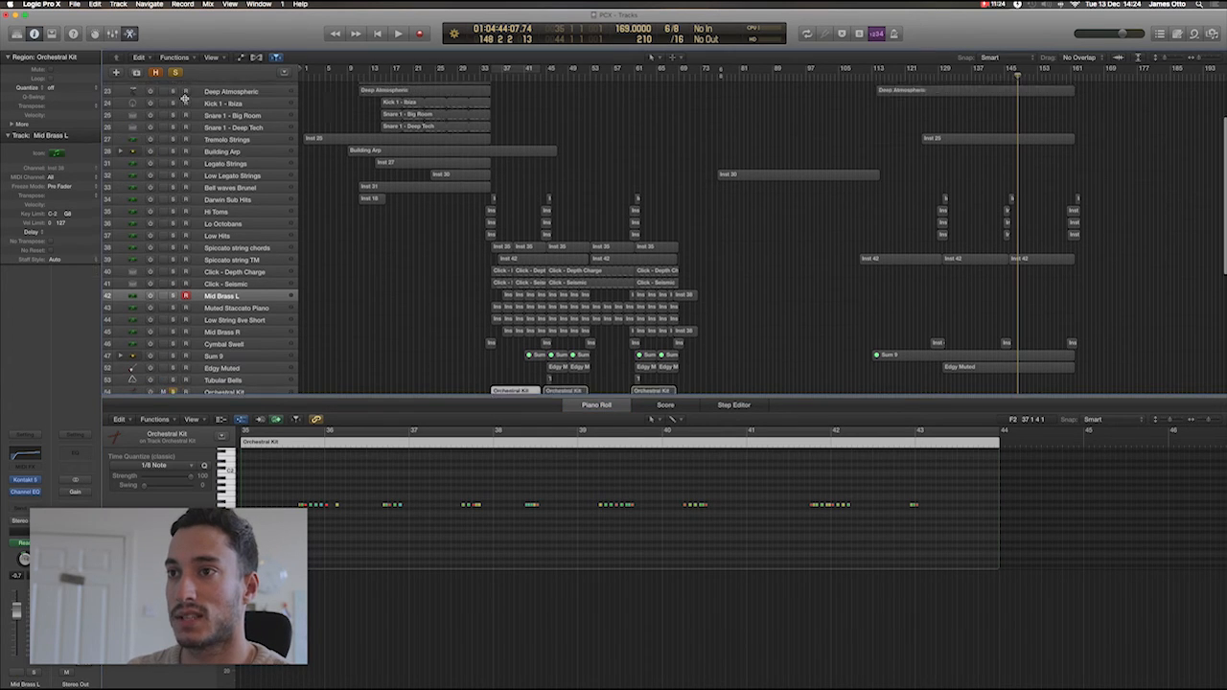
scroll(283, 342, down, 3)
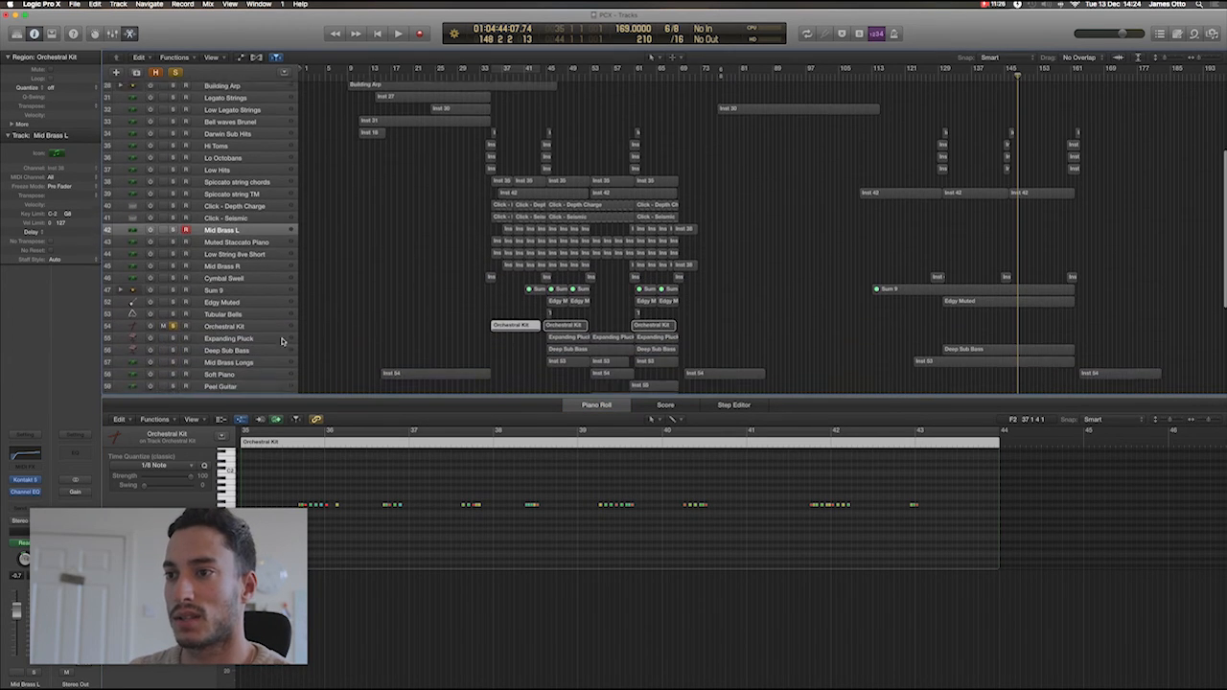
scroll(278, 335, down, 1)
click(253, 315)
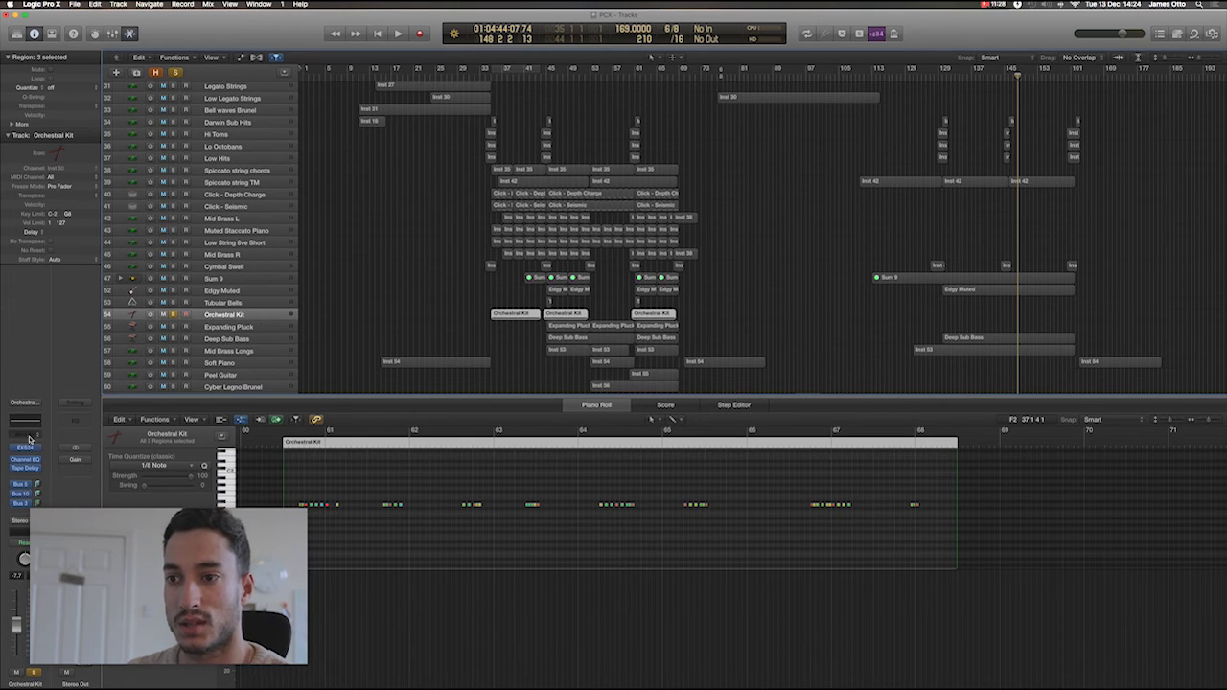
Play the soloed Orchestral Kit part from bar 35 to about bar 38 and turn the track's solo off.
click(489, 79)
click(323, 449)
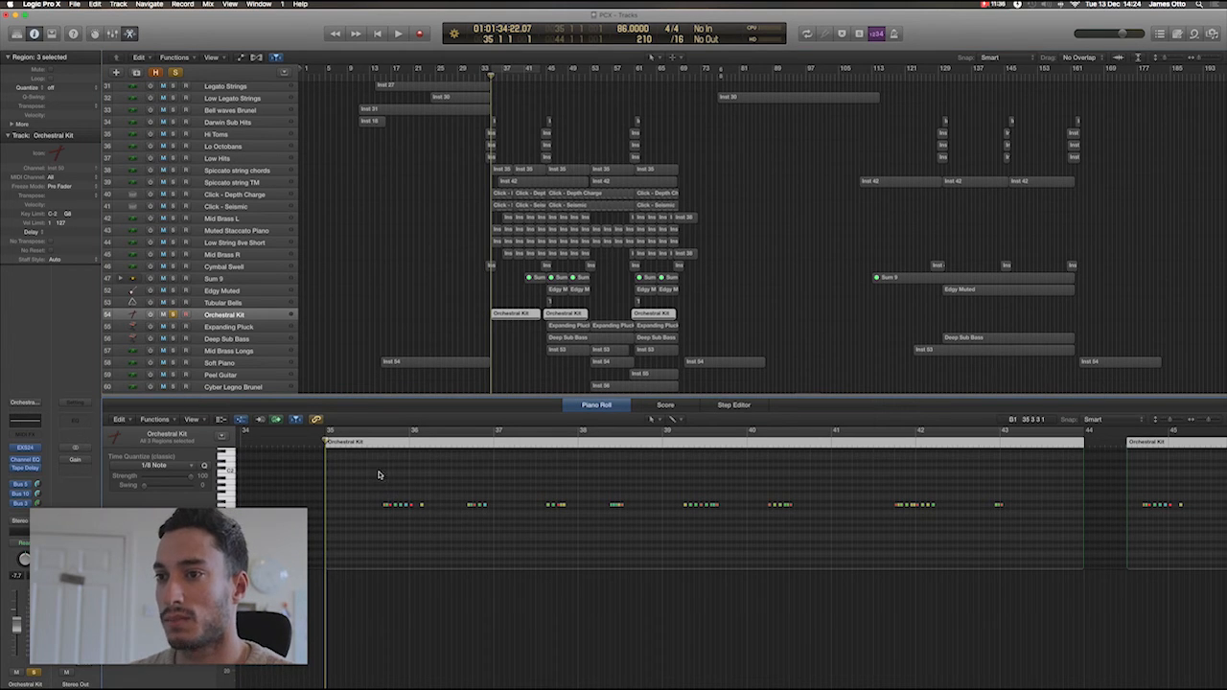
click(369, 448)
key(space)
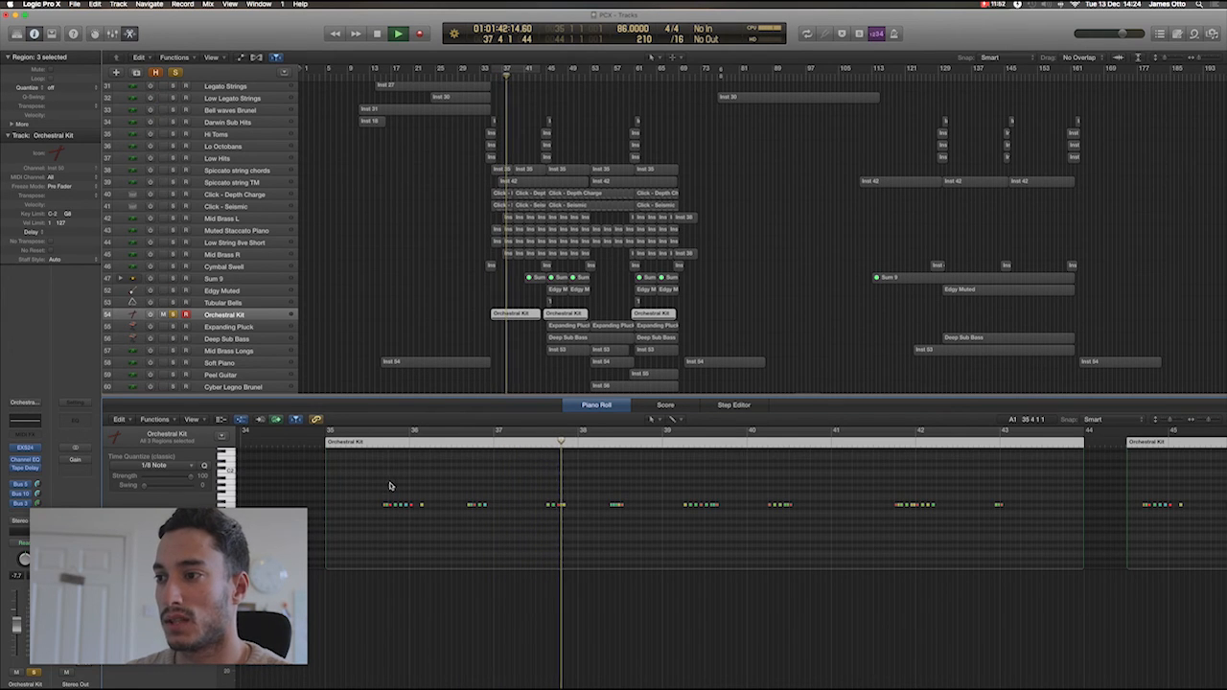
key(space)
click(173, 314)
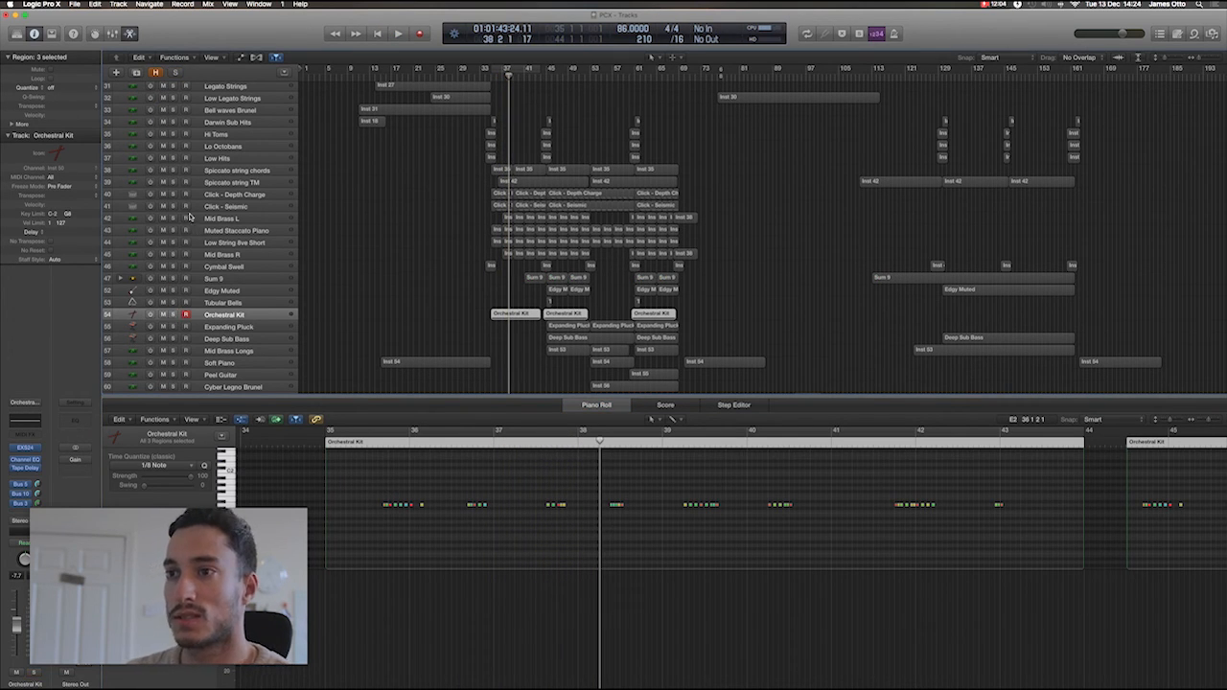
Solo the Spiccato string TM track and show the notes of its first region in the Piano Roll.
click(173, 182)
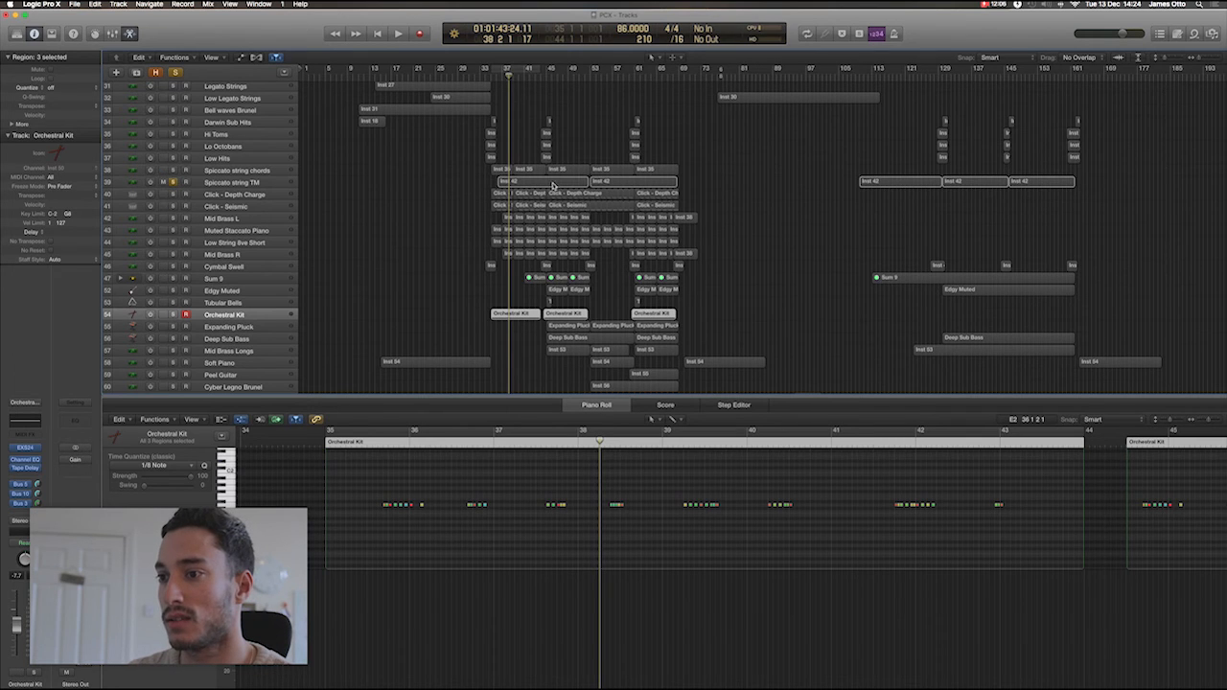
click(552, 182)
scroll(499, 499, up, 4)
scroll(502, 502, down, 2)
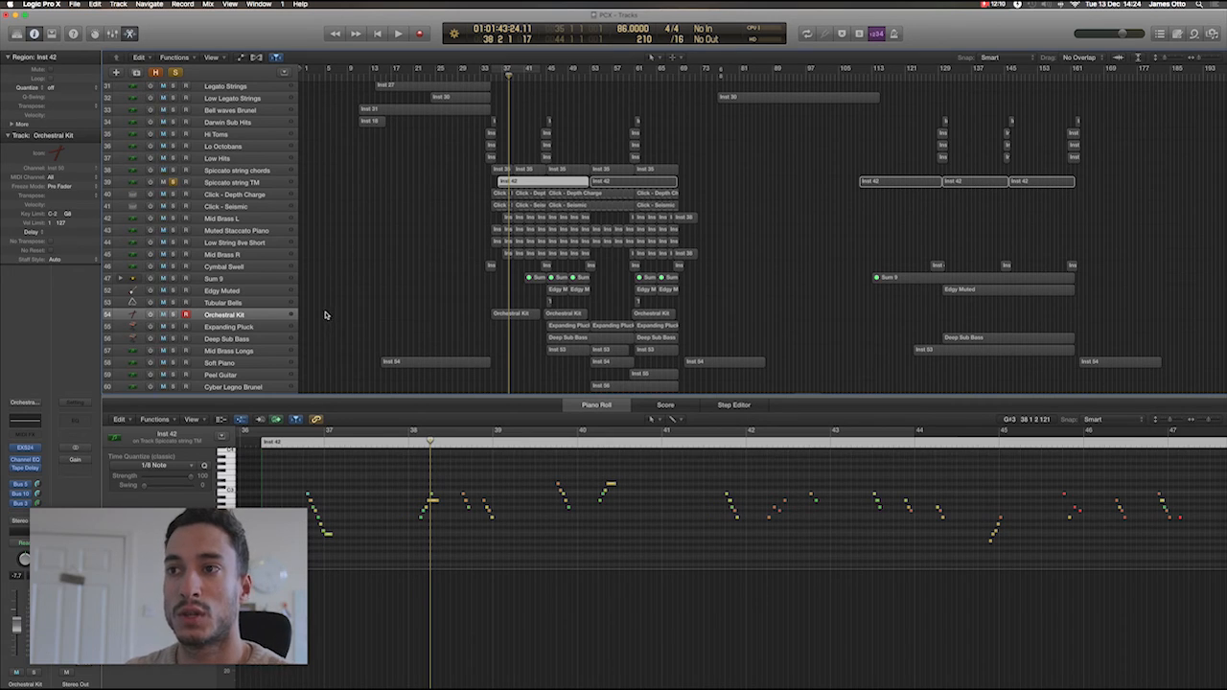
click(173, 182)
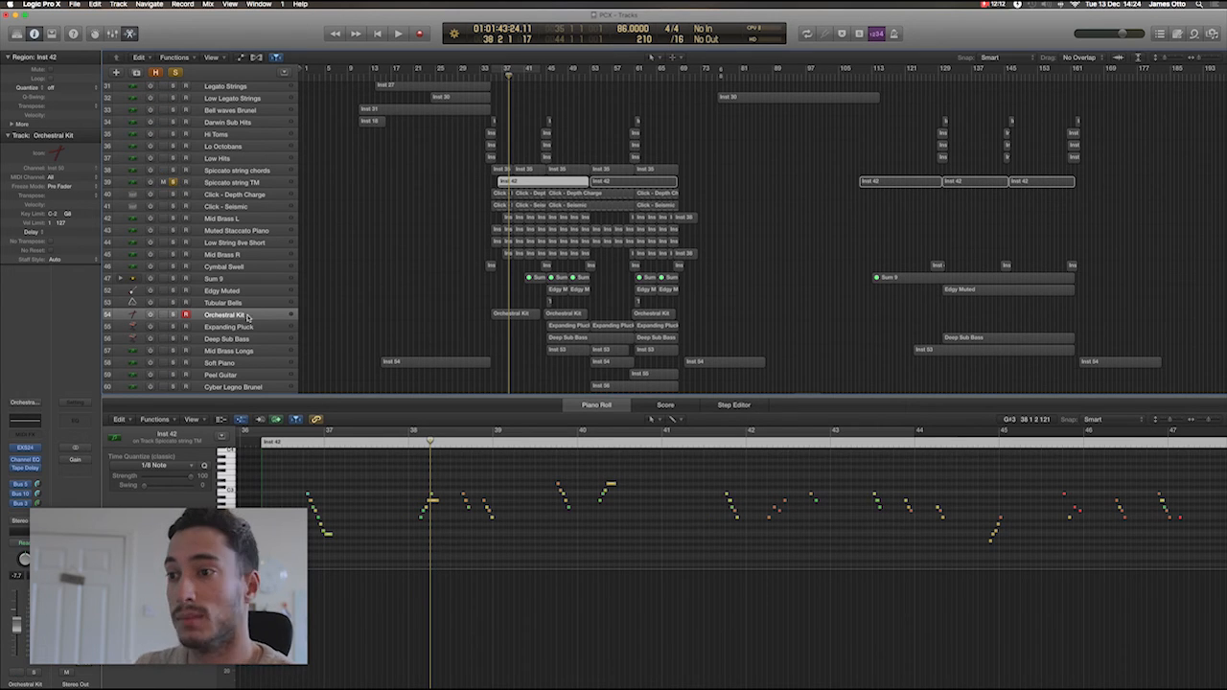
Place the playhead at the first Spiccato string TM region's start in bar 36 and play it in solo to about bar 39.
click(282, 437)
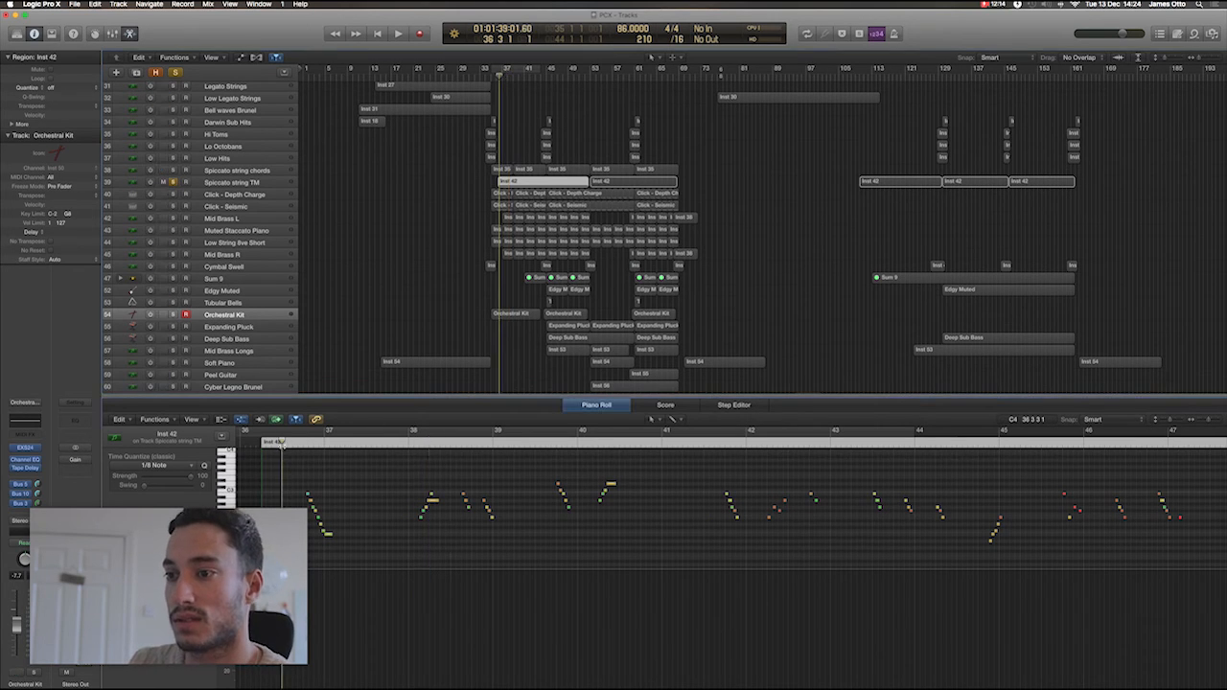
click(263, 443)
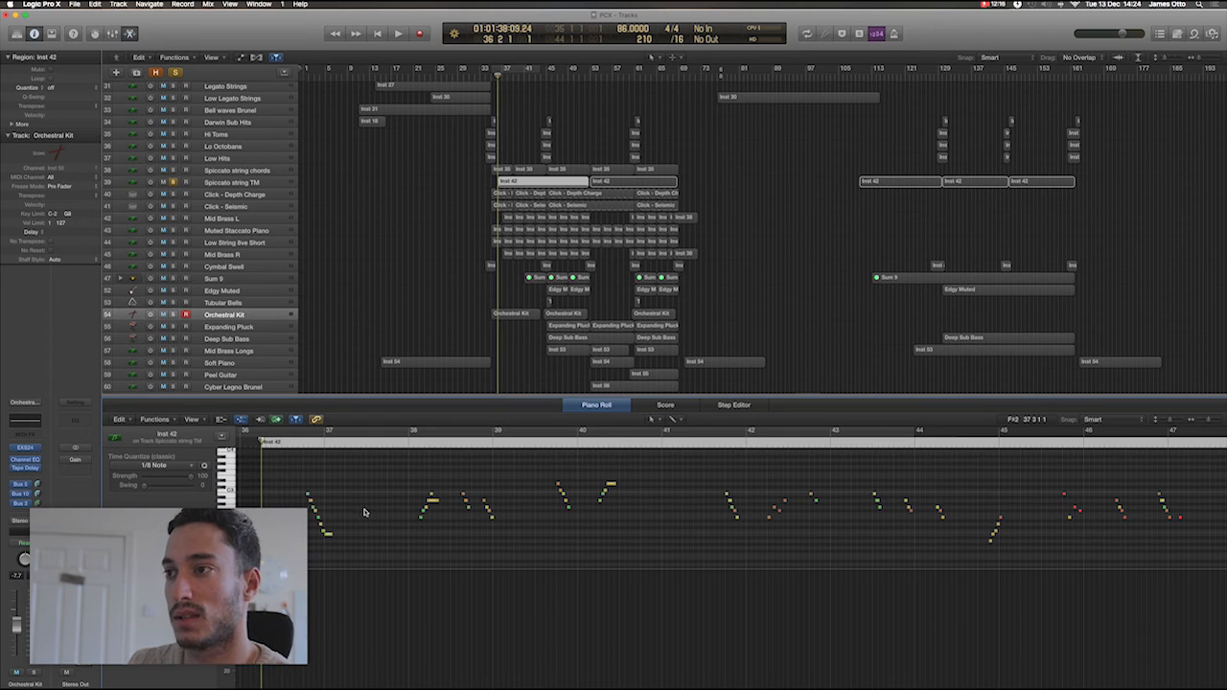
key(space)
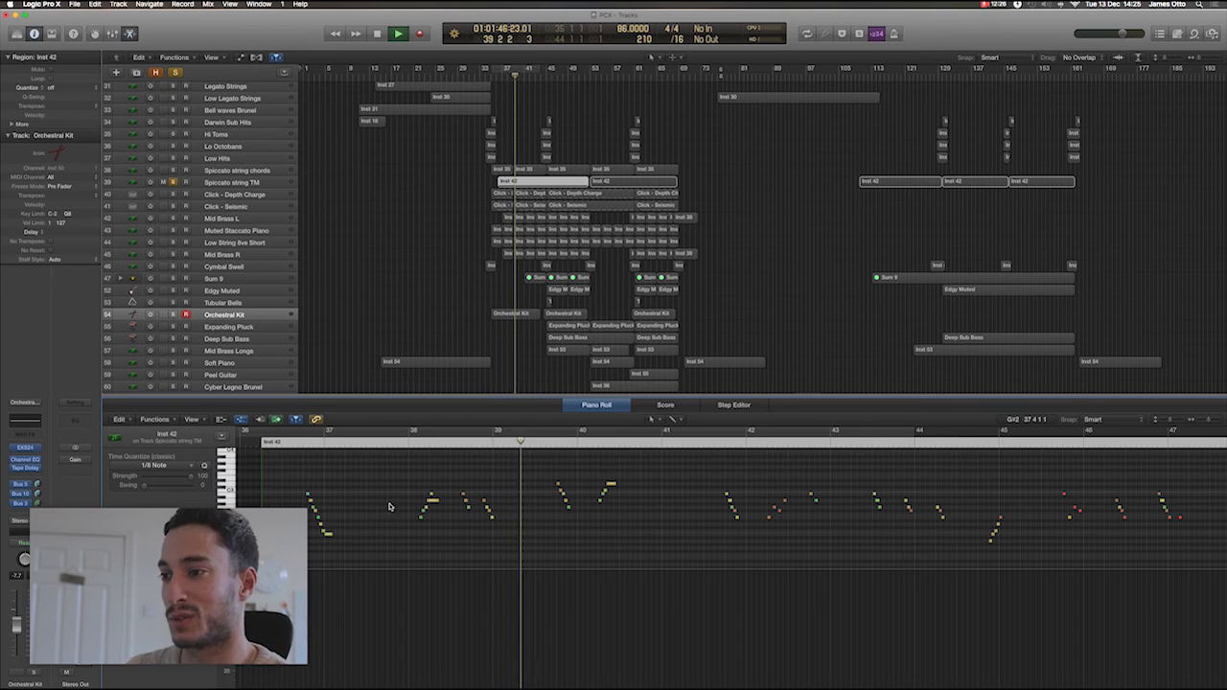
key(space)
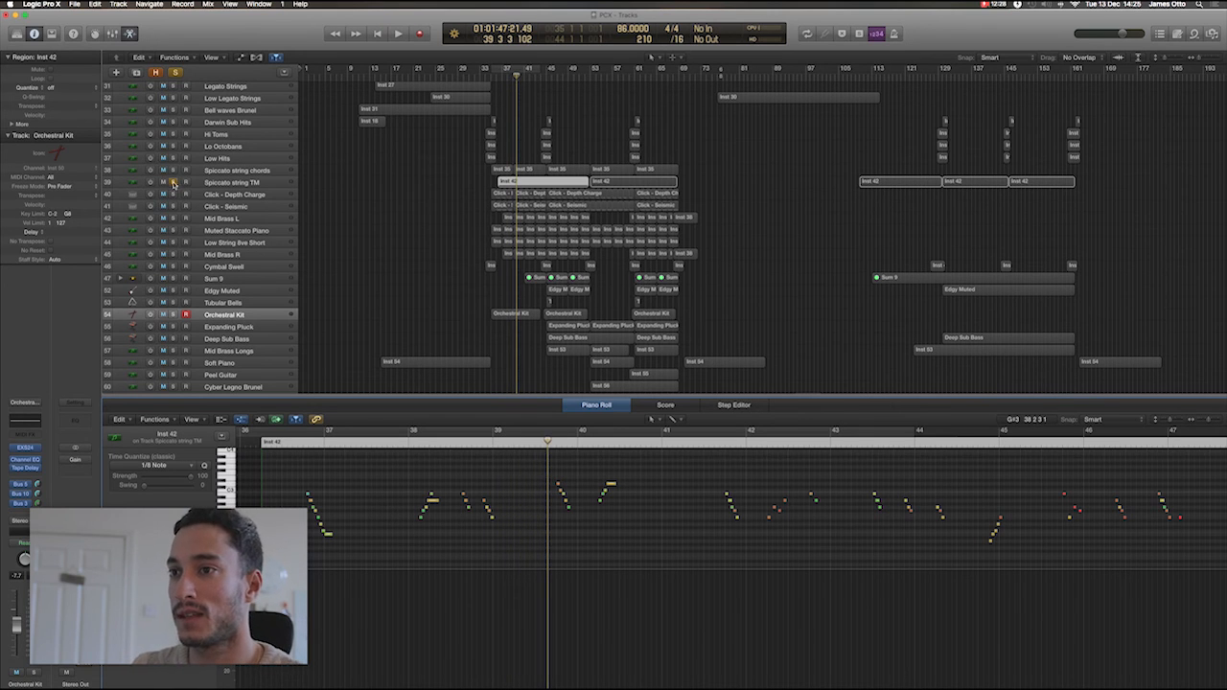
Turn off solo on the Spiccato string TM track and view its Kontakt instrument, closing the plug-in window when done.
click(172, 182)
click(231, 182)
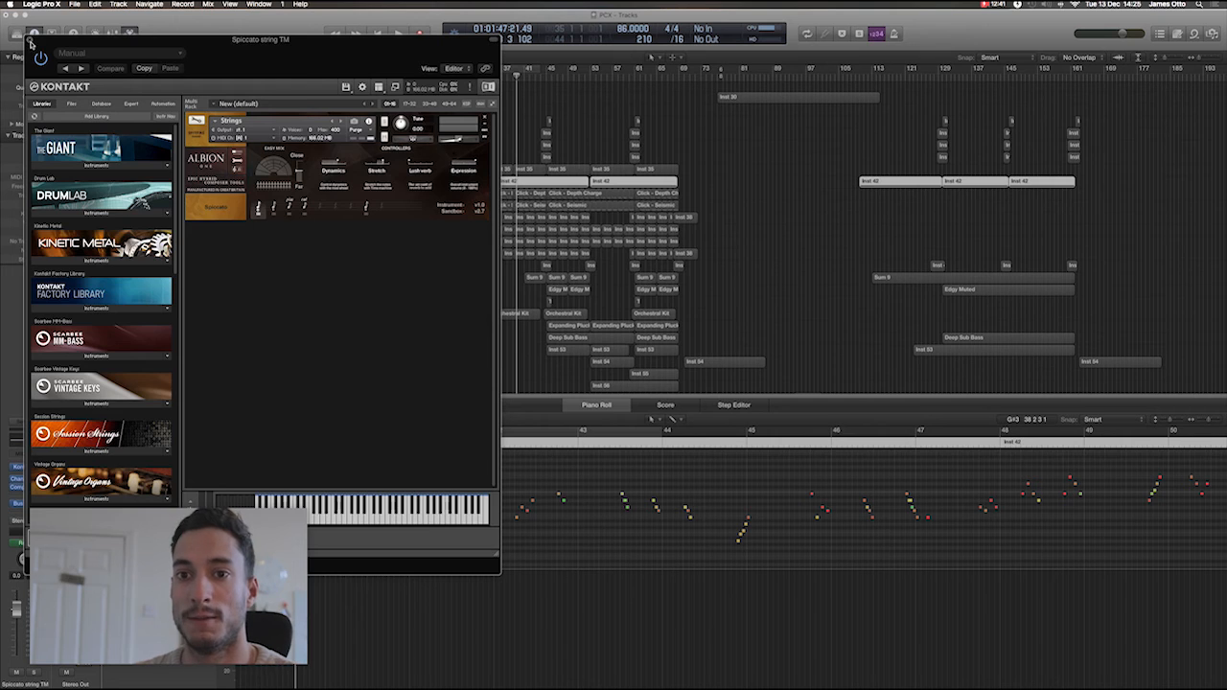
click(29, 42)
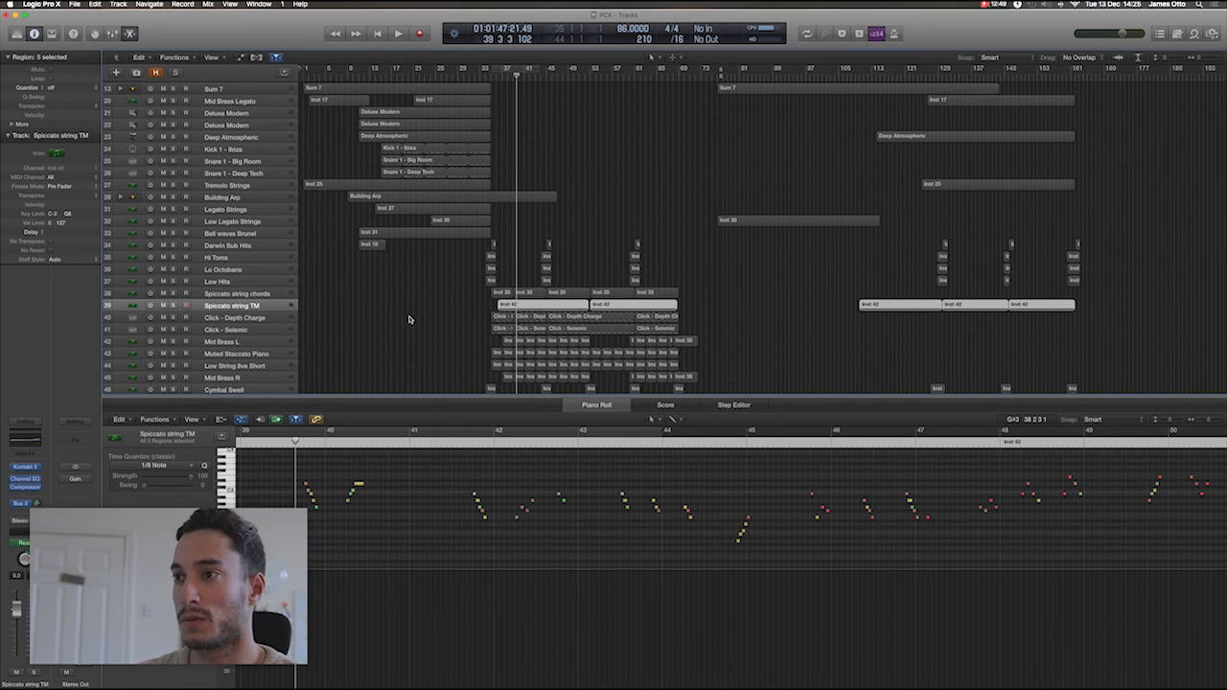
Select the Low Legato Strings track, close the Piano Roll and clear the region selection.
click(241, 223)
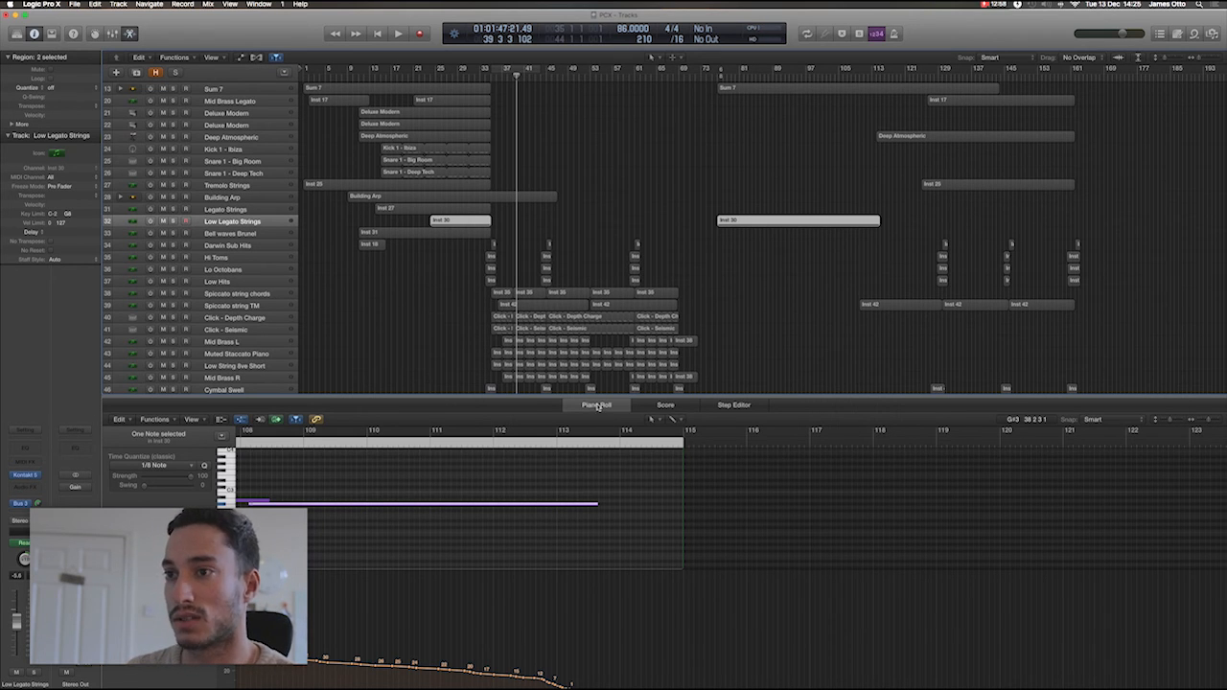
key(p)
click(778, 344)
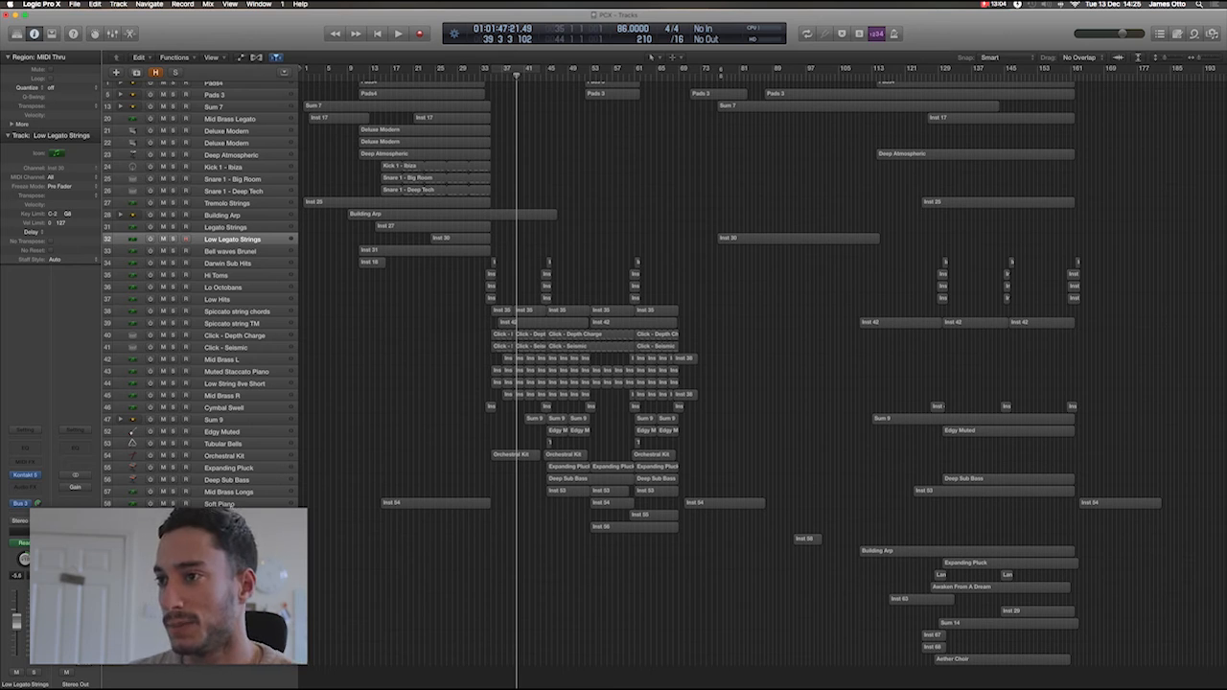
View the Soft Piano track's Kontakt instrument, close its window and select the Peel Guitar track.
click(220, 504)
click(28, 456)
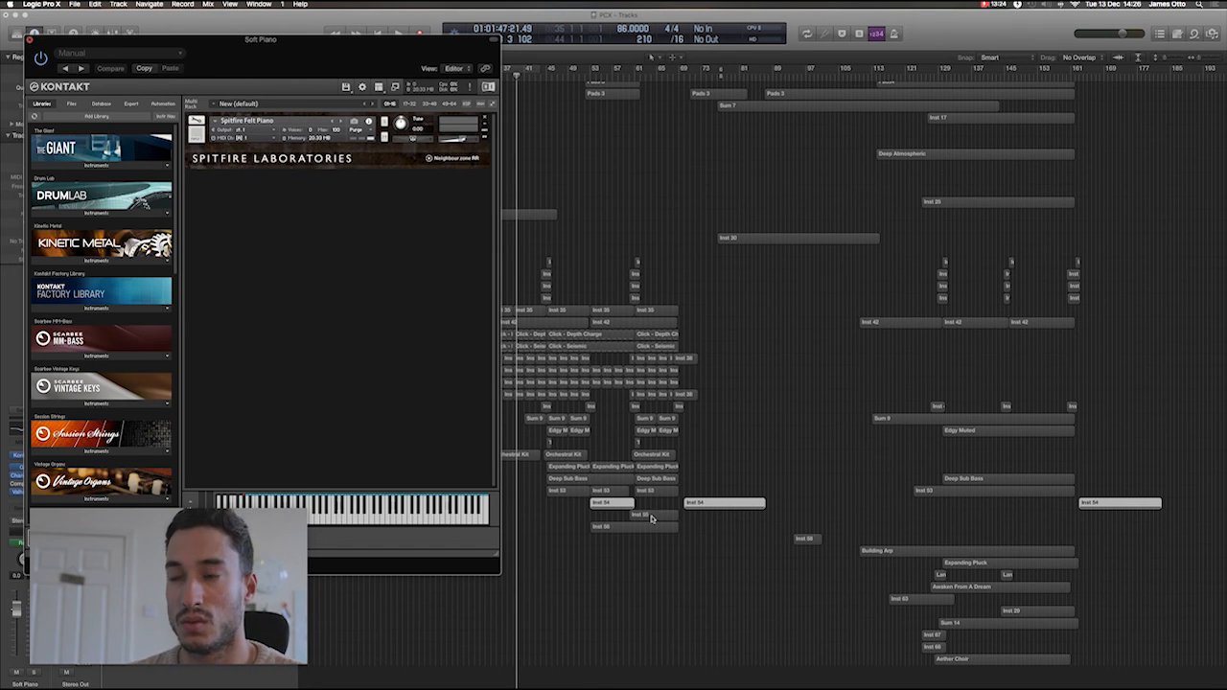
click(30, 42)
click(227, 516)
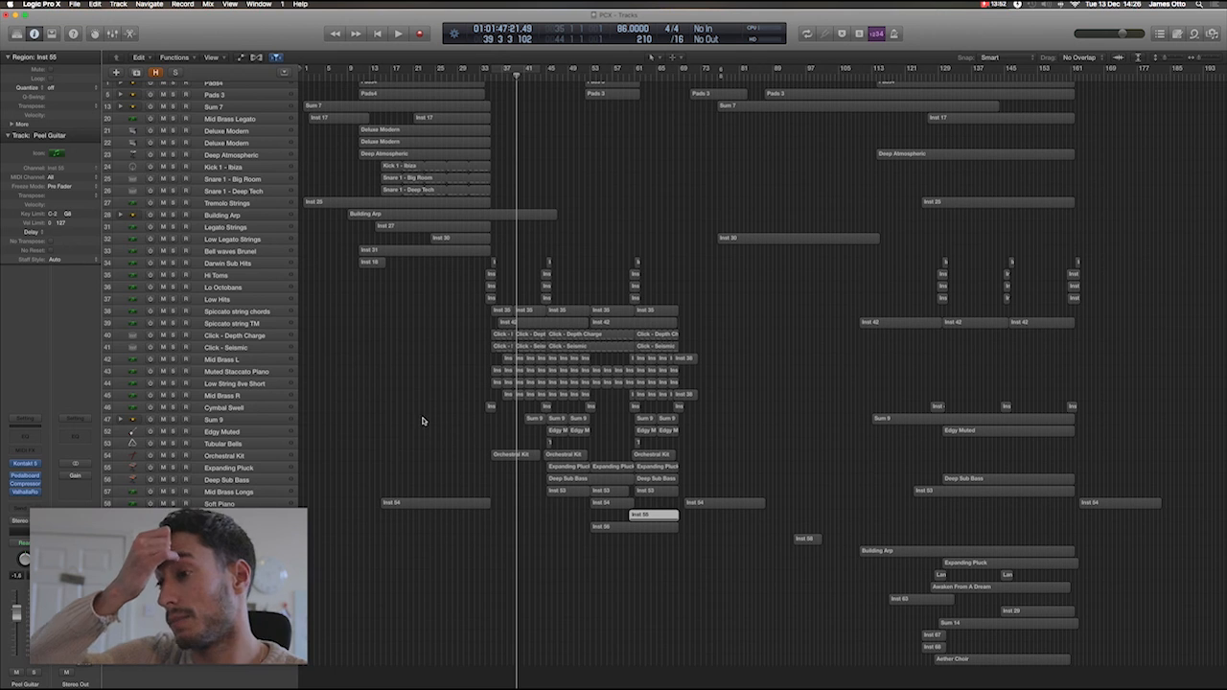
scroll(422, 420, up, 1)
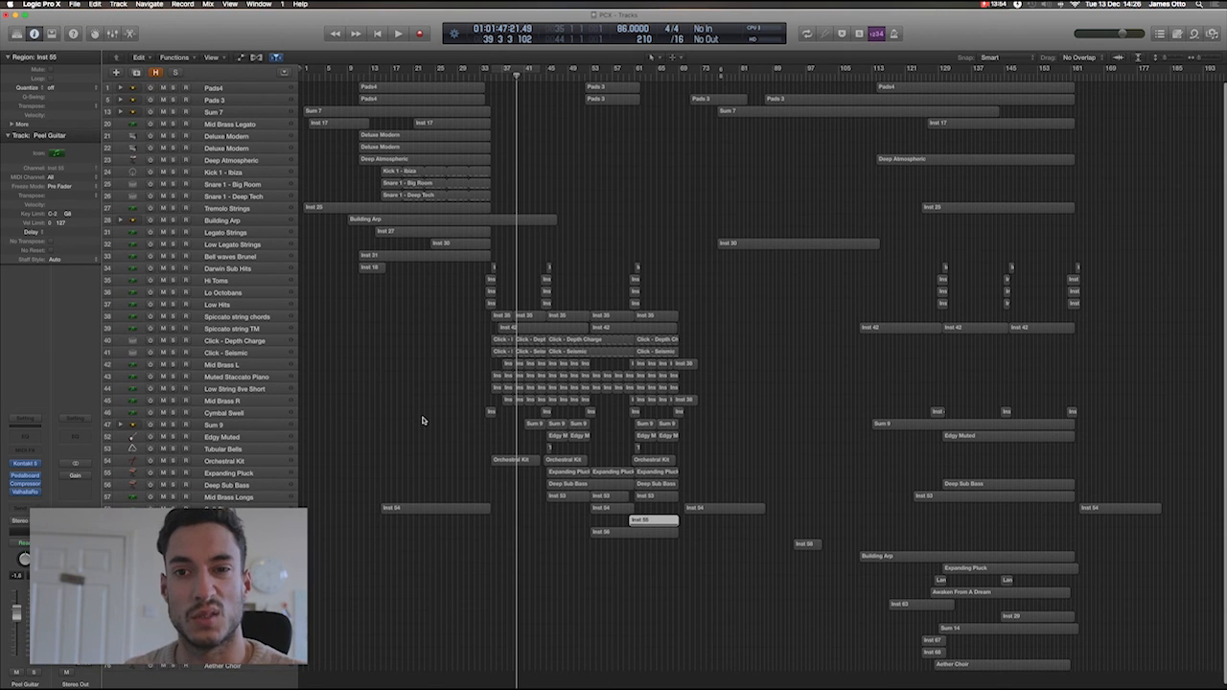